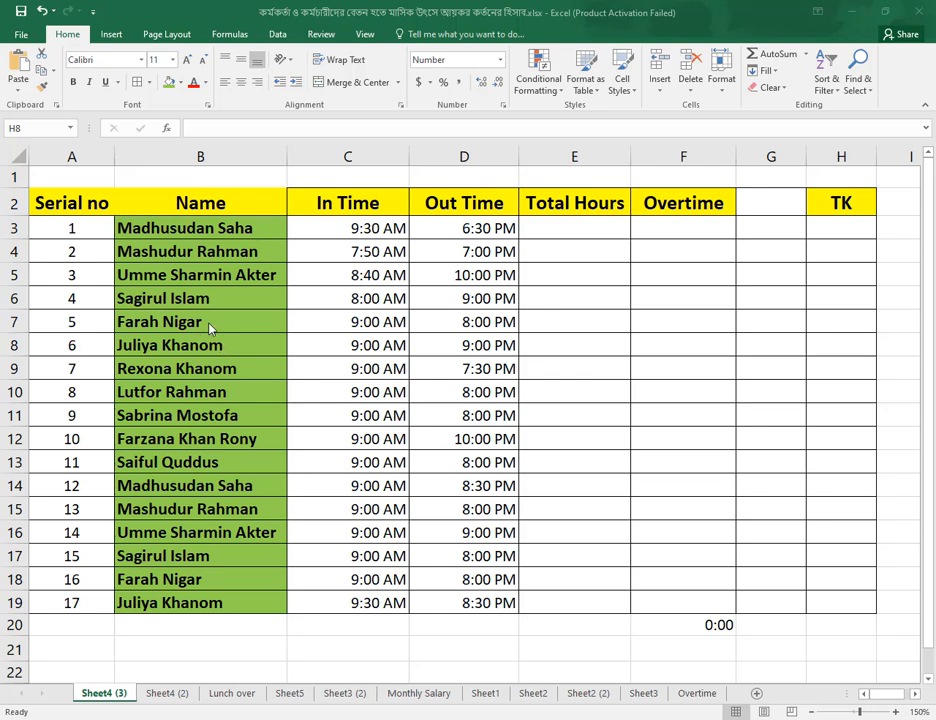
# - Examine the attendance table's serial numbers, names, in and out times, and its empty total hours and overtime columns
pyautogui.click(90, 227)
pyautogui.moveTo(90, 227); pyautogui.dragTo(210, 600)
pyautogui.click(227, 305)
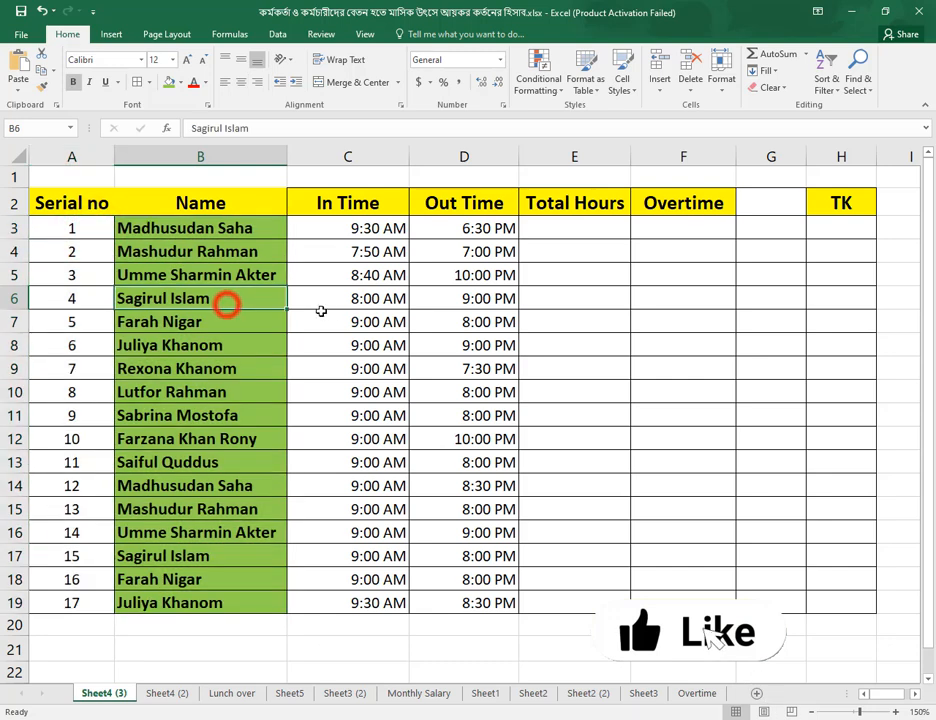
pyautogui.click(347, 232)
pyautogui.click(488, 248)
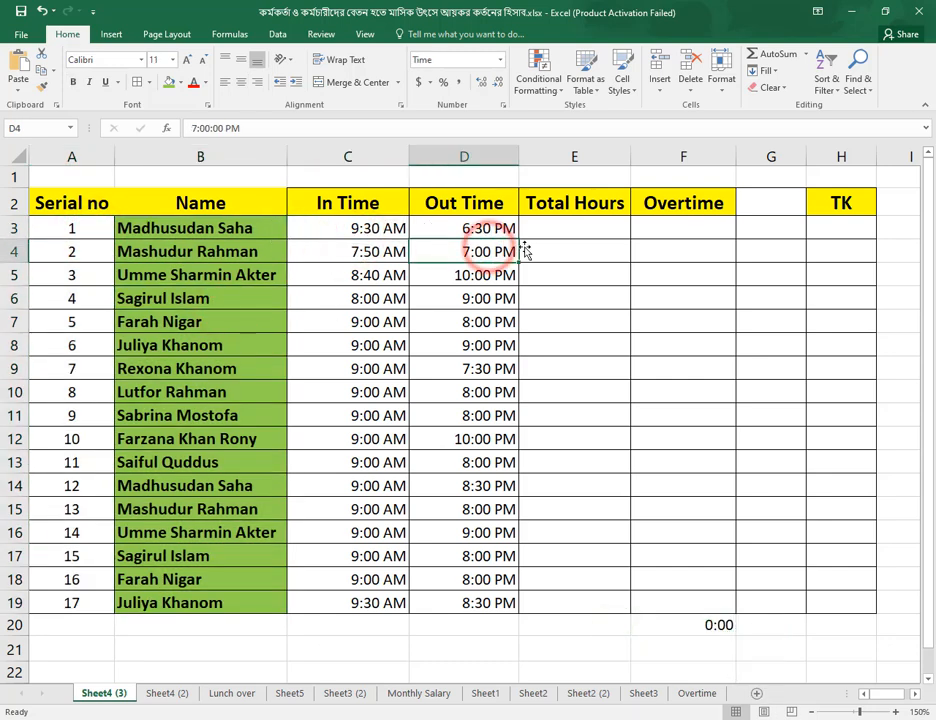
pyautogui.click(596, 233)
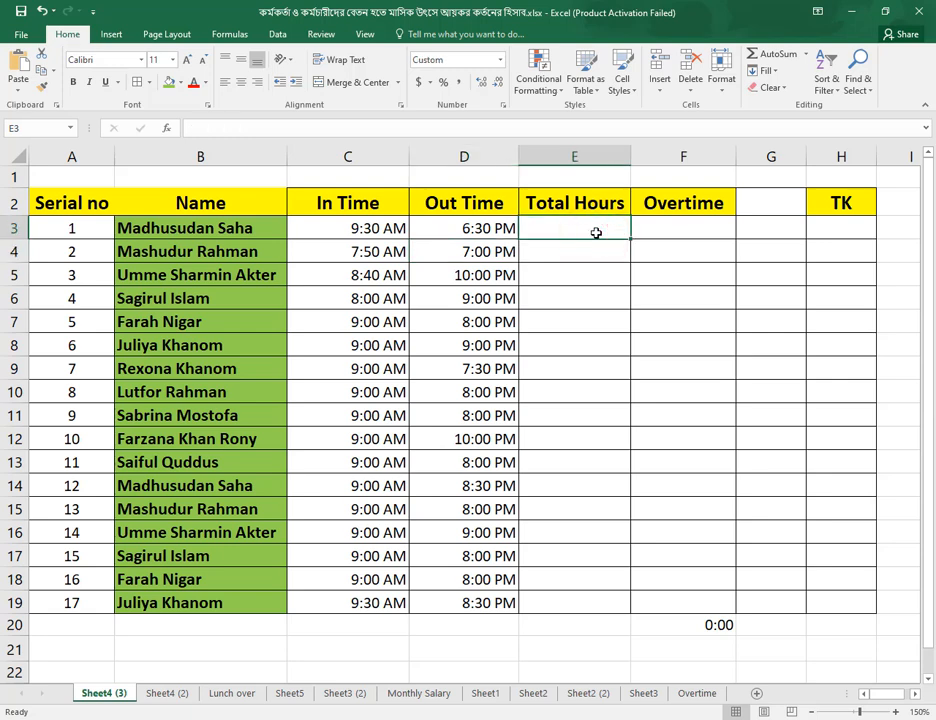
pyautogui.click(681, 222)
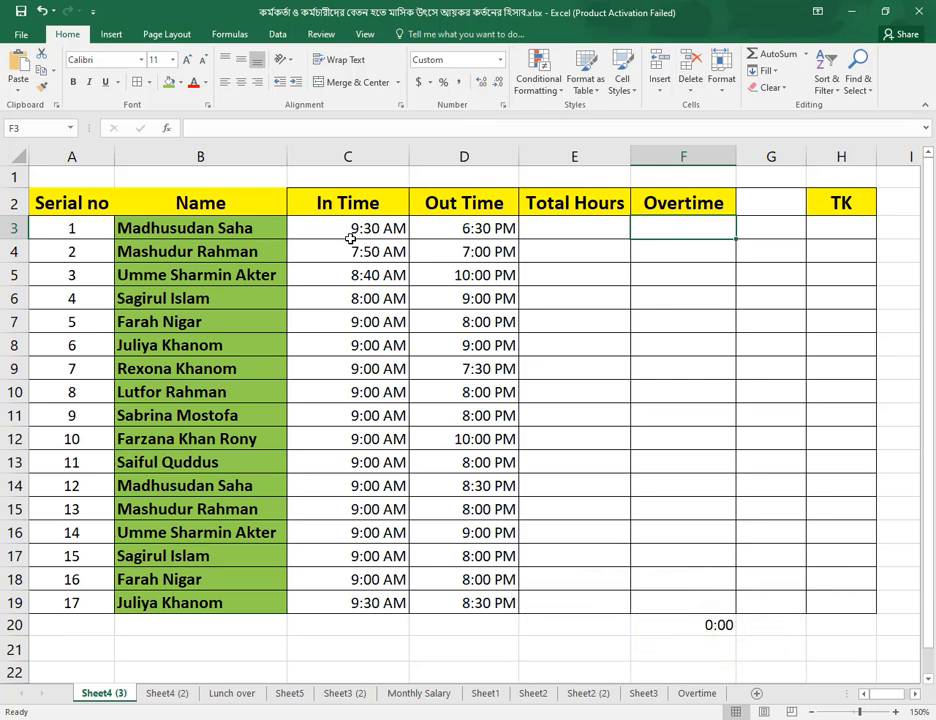
pyautogui.click(197, 231)
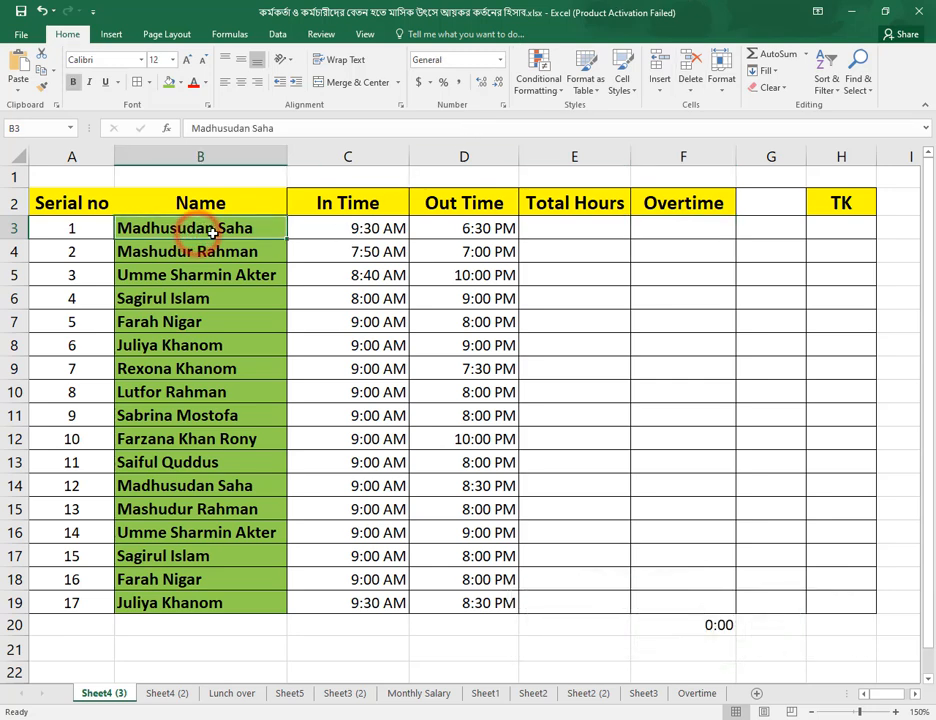
pyautogui.click(352, 228)
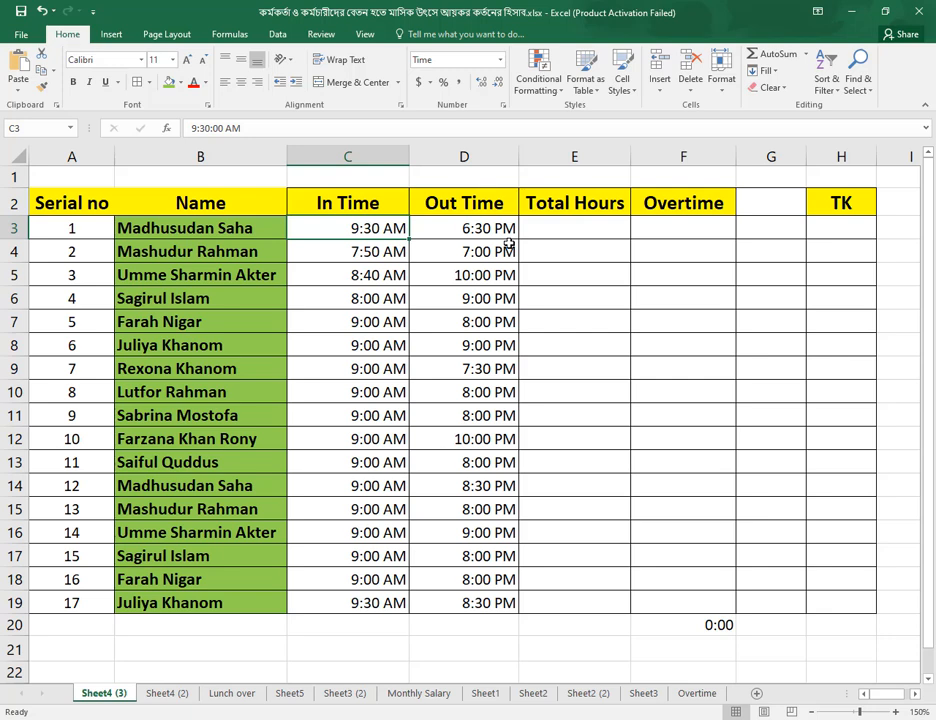
# - Calculate the first employee's total hours in cell E3 as out time minus in time with =D3-C3
pyautogui.click(576, 226)
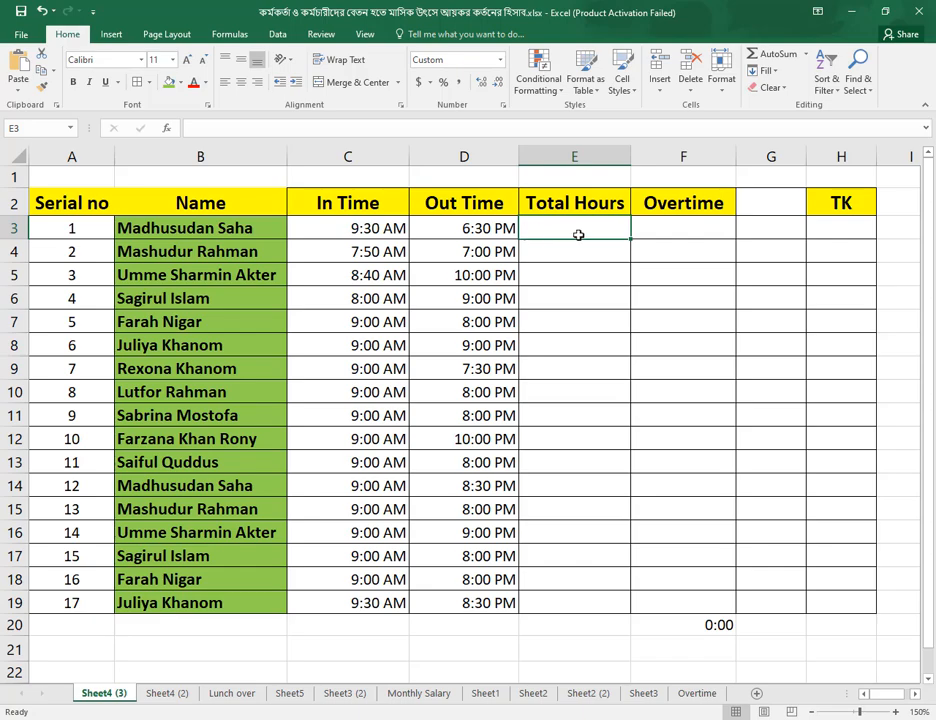
pyautogui.write('=')
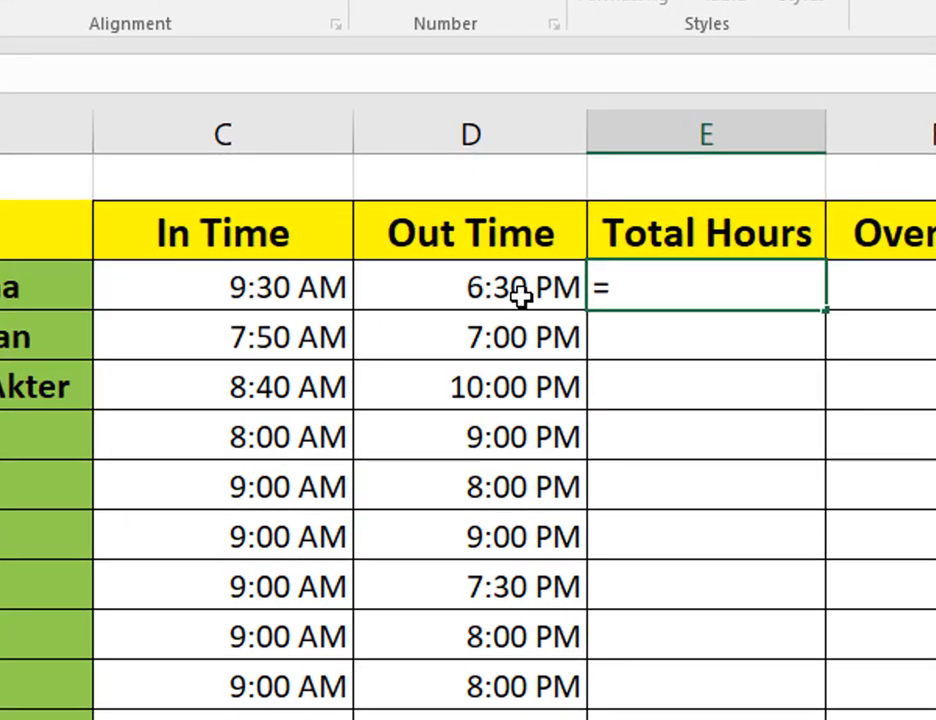
pyautogui.click(520, 291)
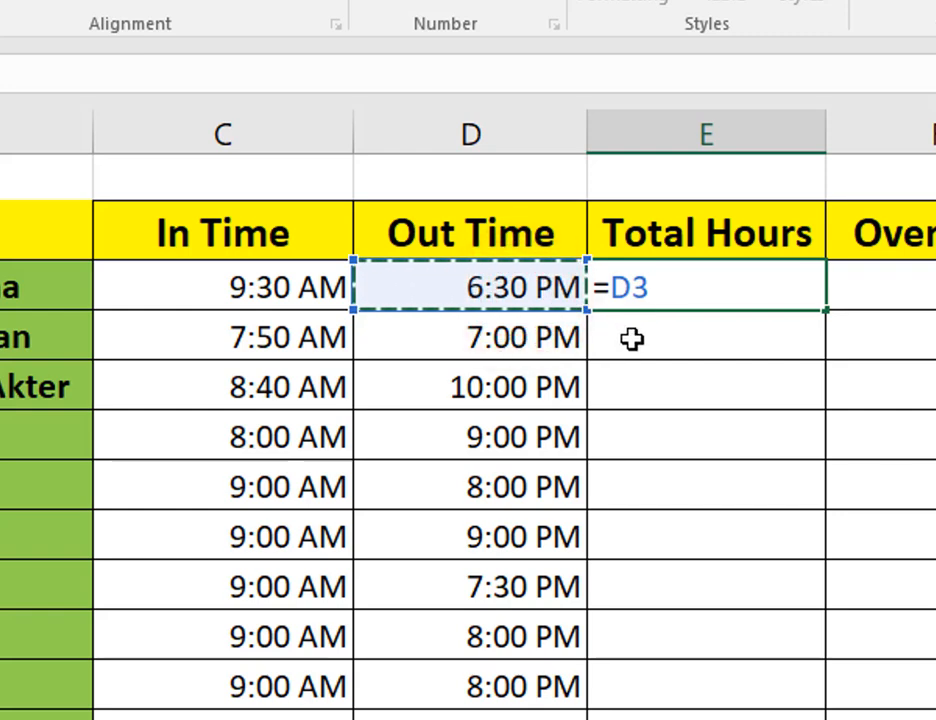
pyautogui.write('-')
pyautogui.click(323, 285)
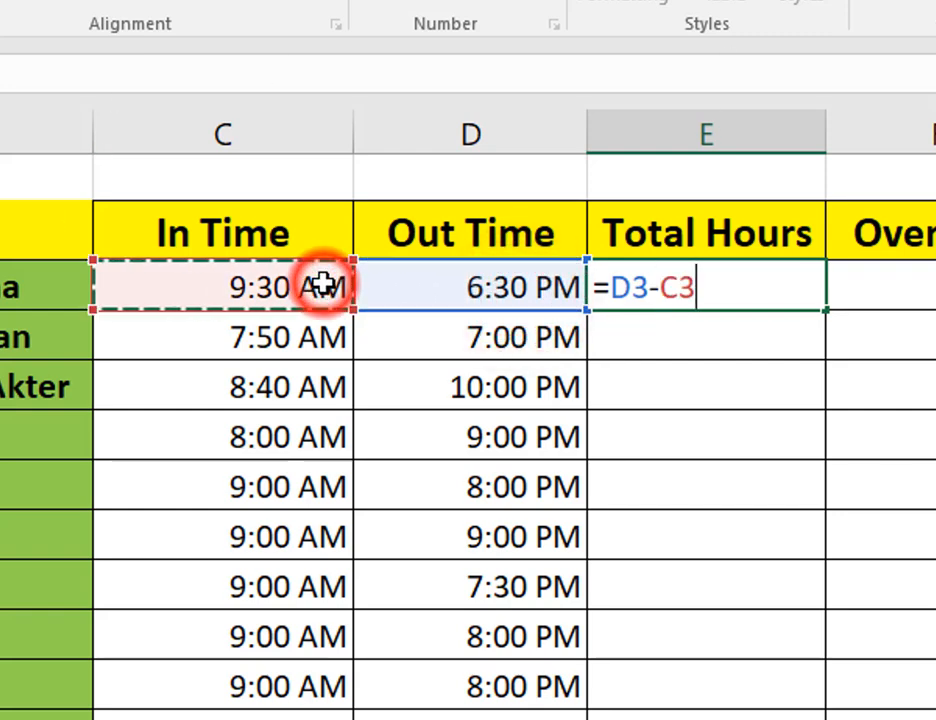
pyautogui.press('Return')
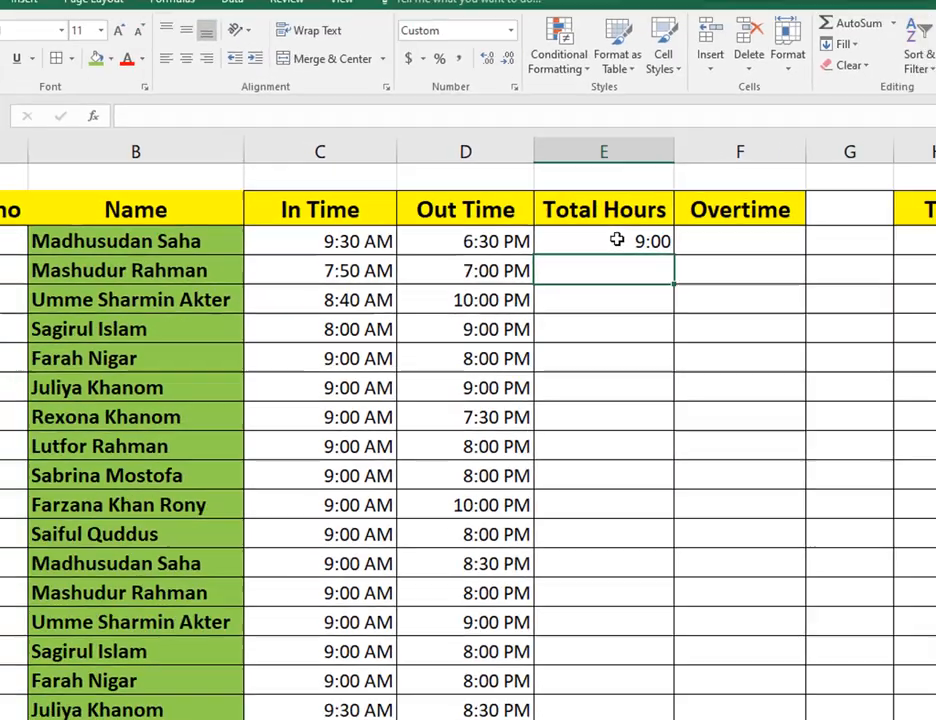
pyautogui.click(728, 283)
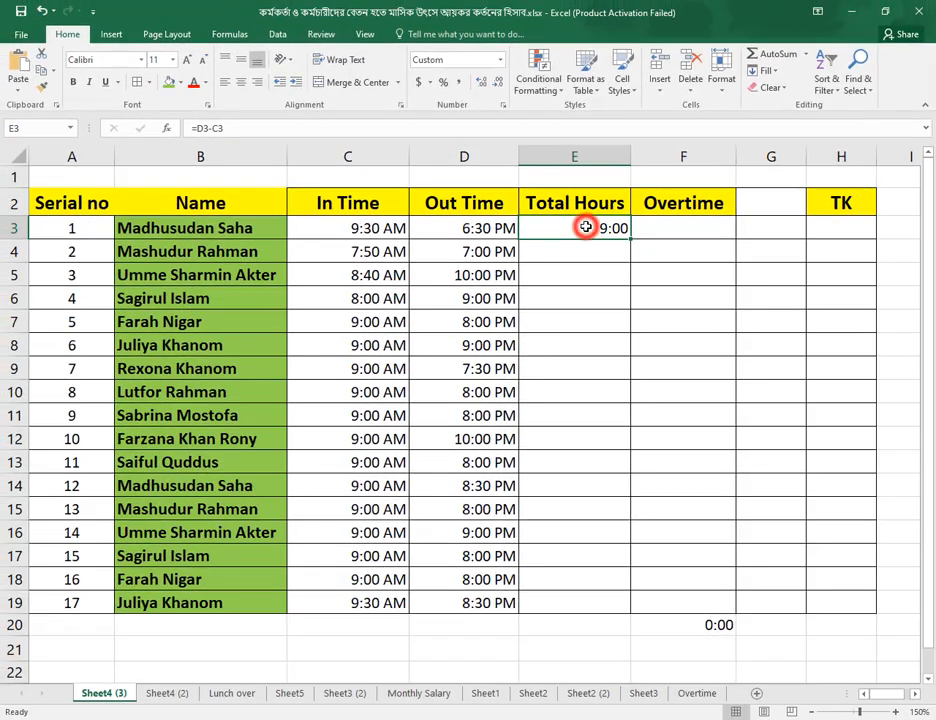
# - Re-enter the total hours formula in cell E3 from scratch as =D3-C3
pyautogui.doubleClick(586, 227)
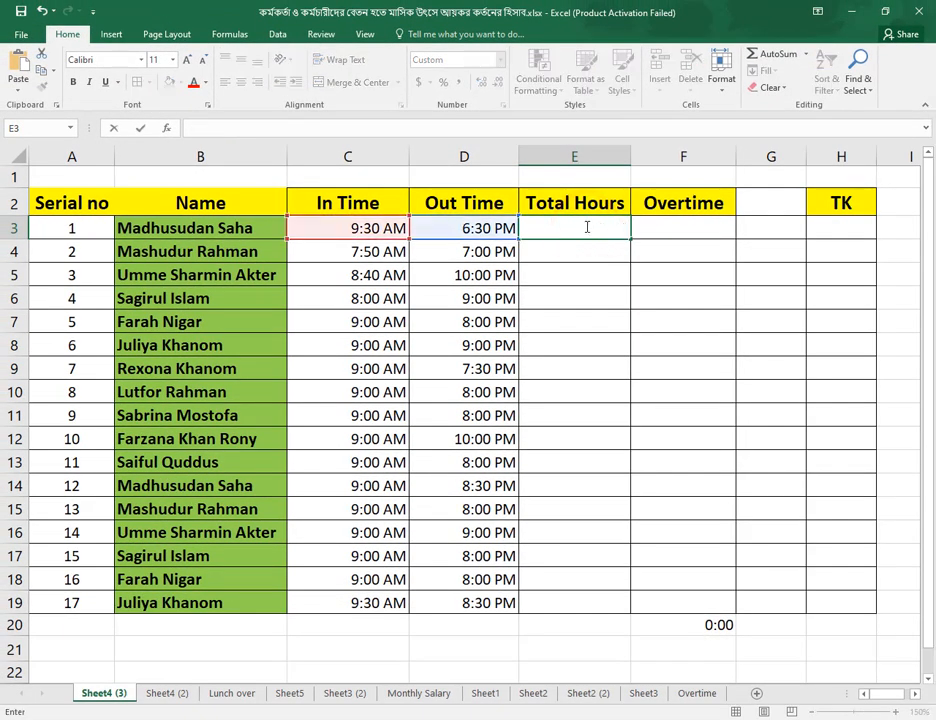
pyautogui.write('=')
pyautogui.click(493, 228)
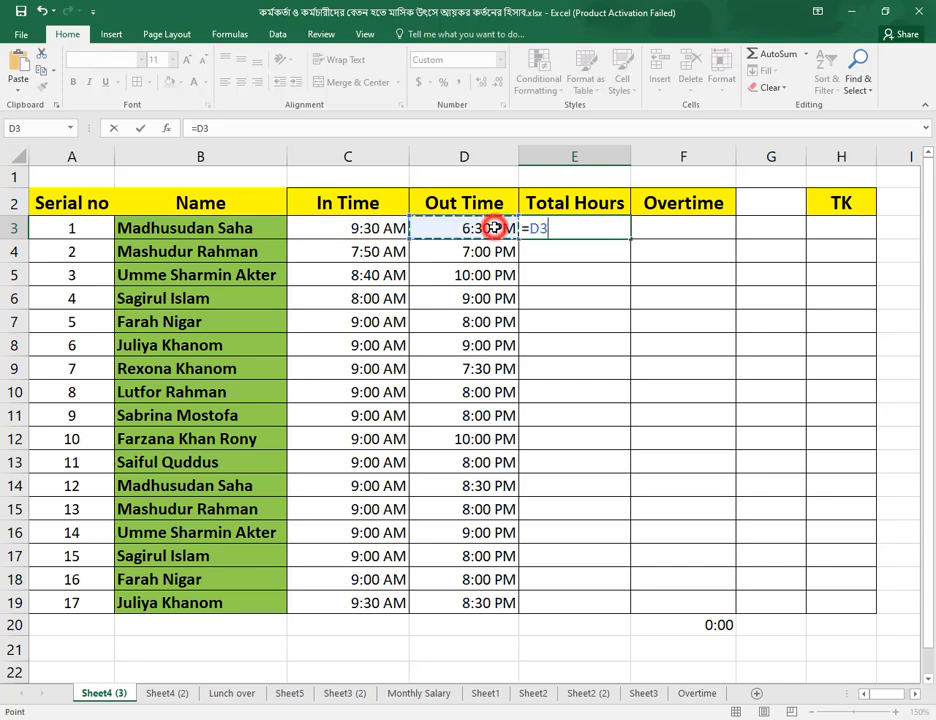
pyautogui.write('-')
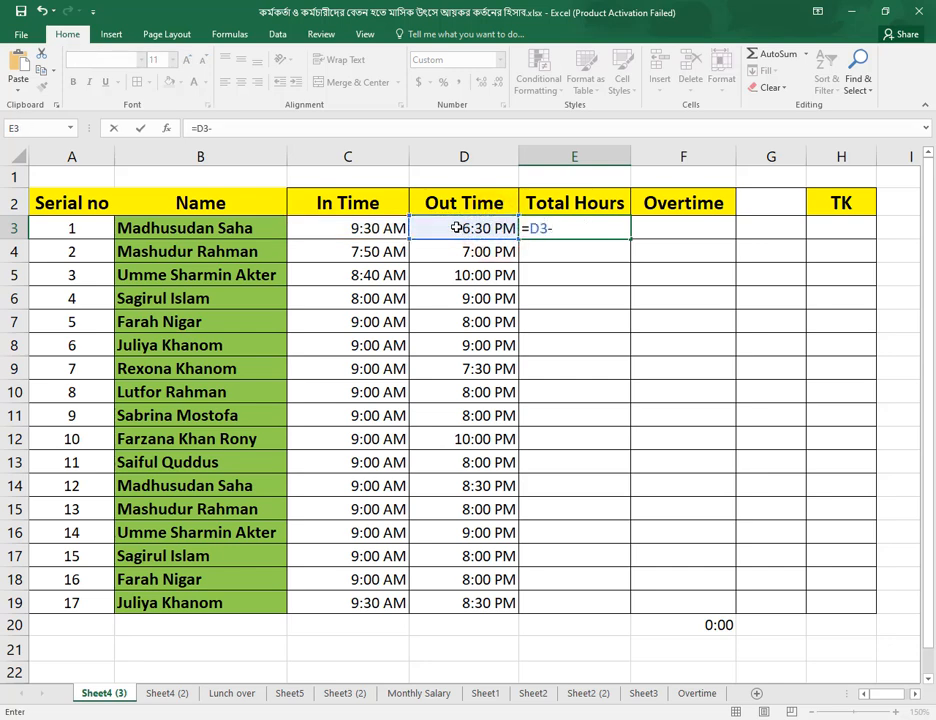
pyautogui.click(400, 230)
pyautogui.press('Return')
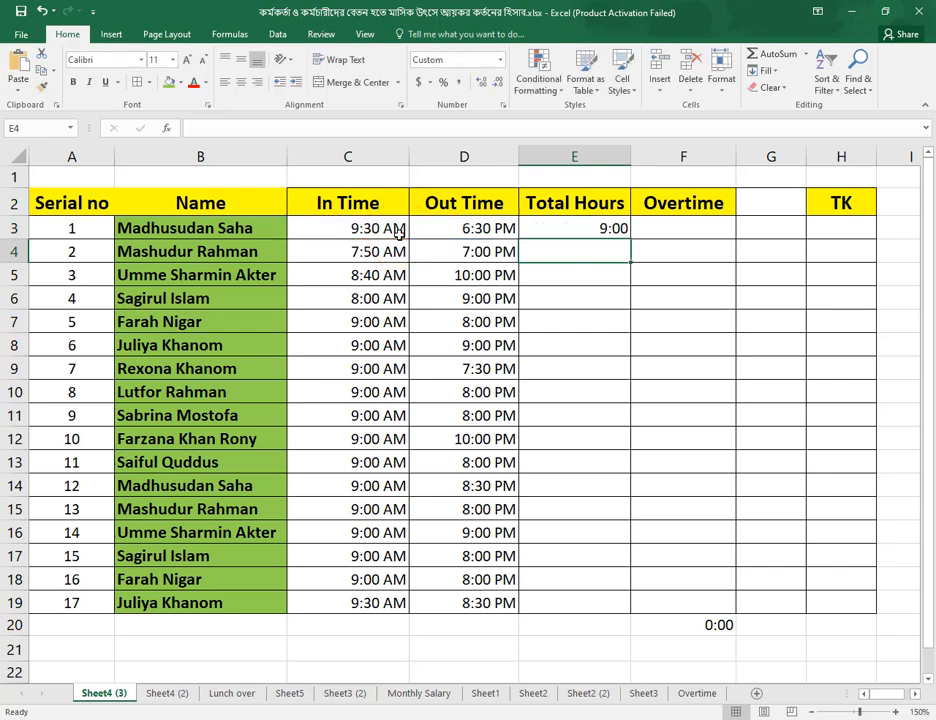
# - Fill the total hours formula from E3 down to E19 and centre the values horizontally
pyautogui.click(605, 232)
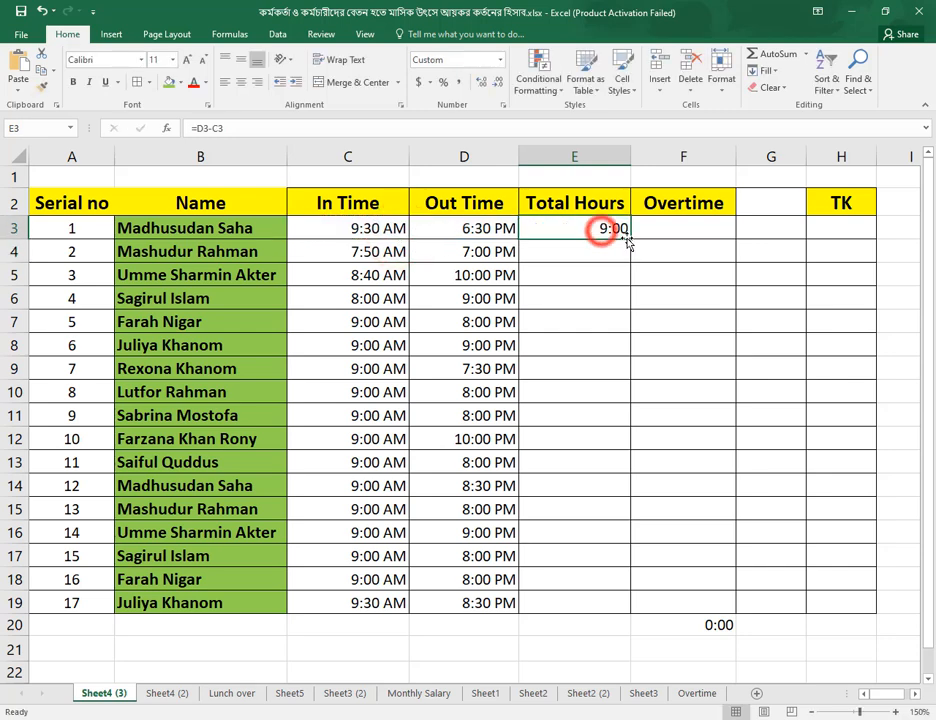
pyautogui.moveTo(629, 240); pyautogui.dragTo(654, 597)
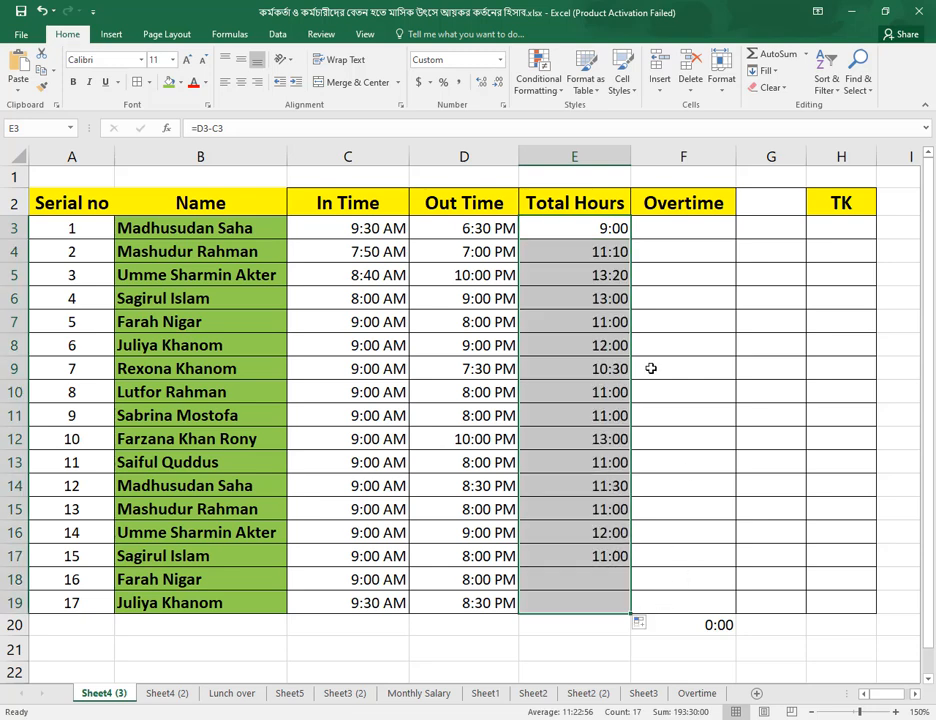
pyautogui.click(242, 82)
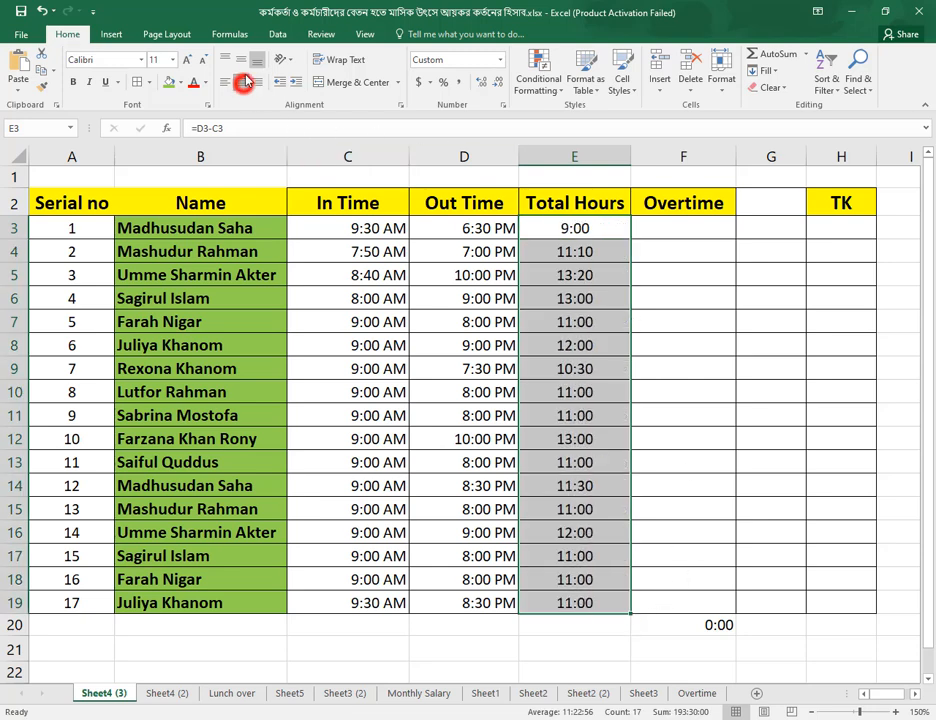
pyautogui.click(578, 280)
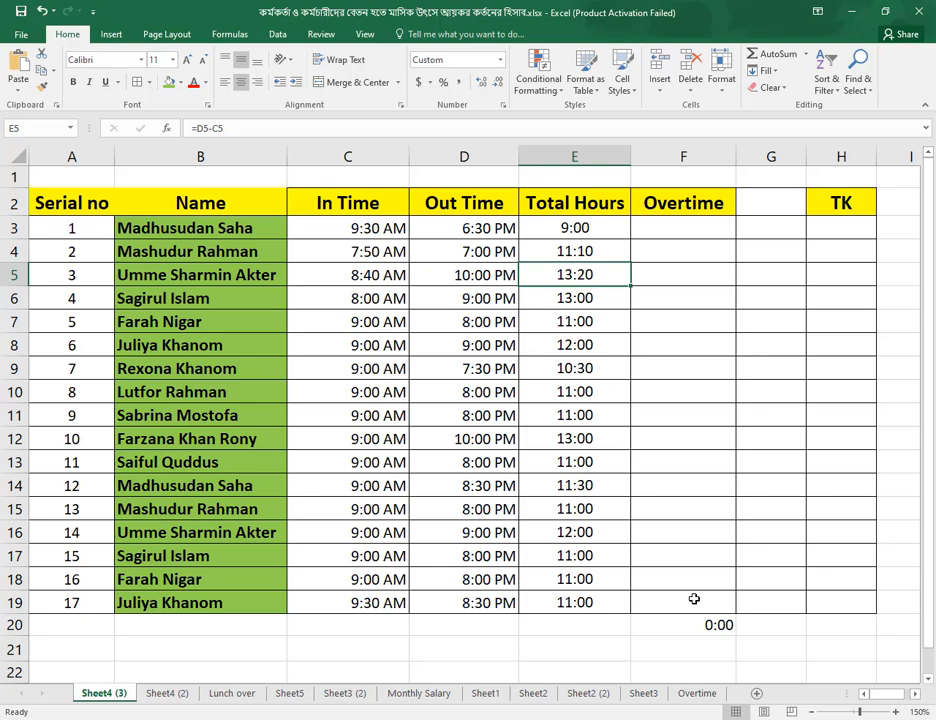
# - Enter =E3-TIME(8,0,0) in cell F3 to calculate the first employee's overtime beyond eight hours
pyautogui.click(590, 274)
pyautogui.click(575, 232)
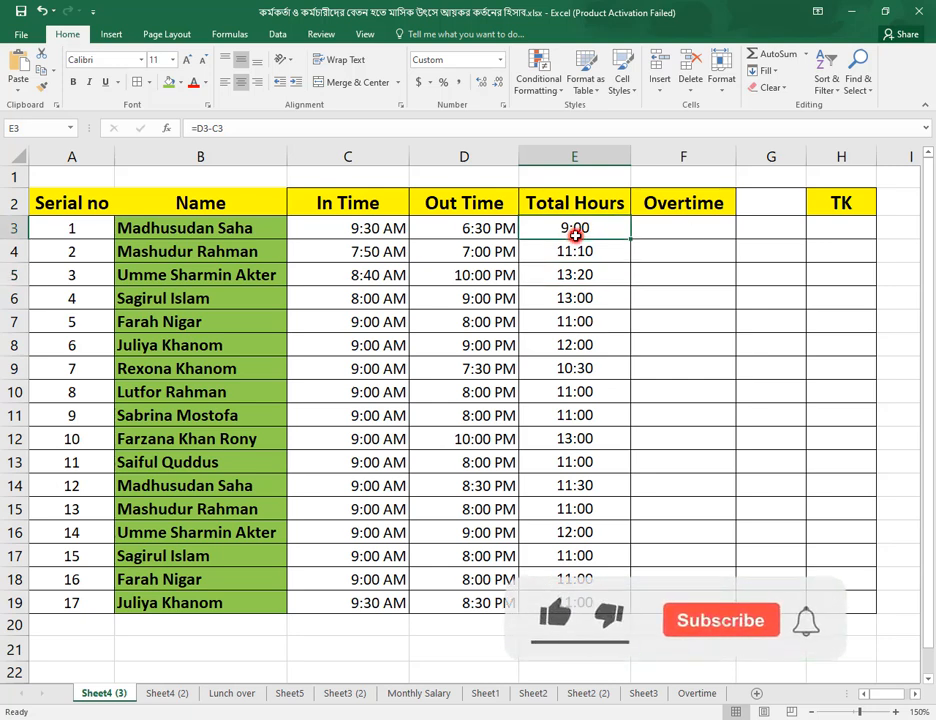
pyautogui.click(657, 231)
pyautogui.write('=')
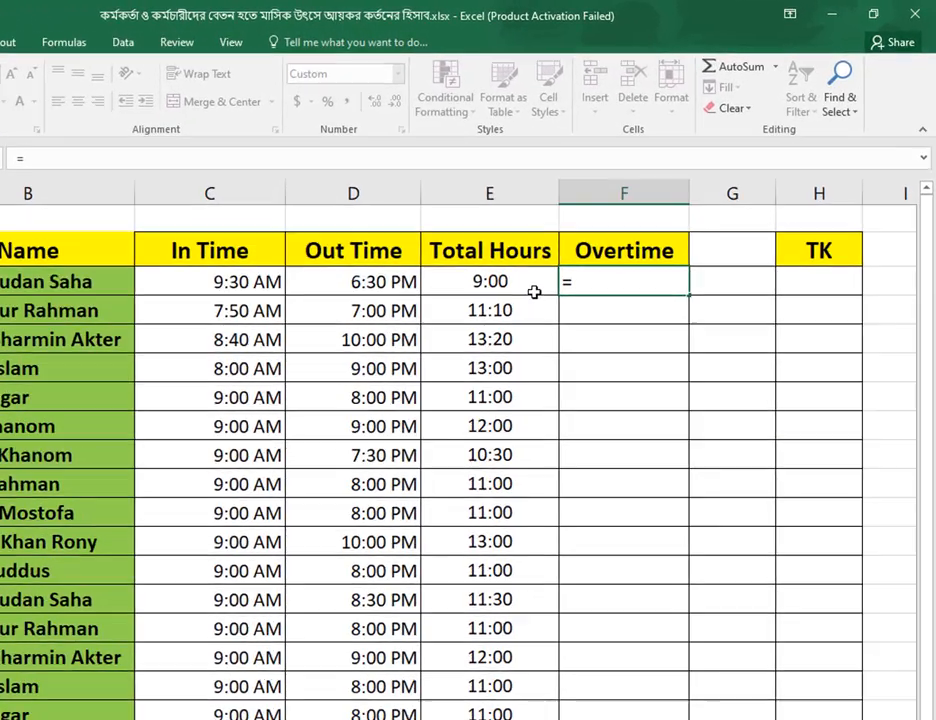
pyautogui.click(600, 234)
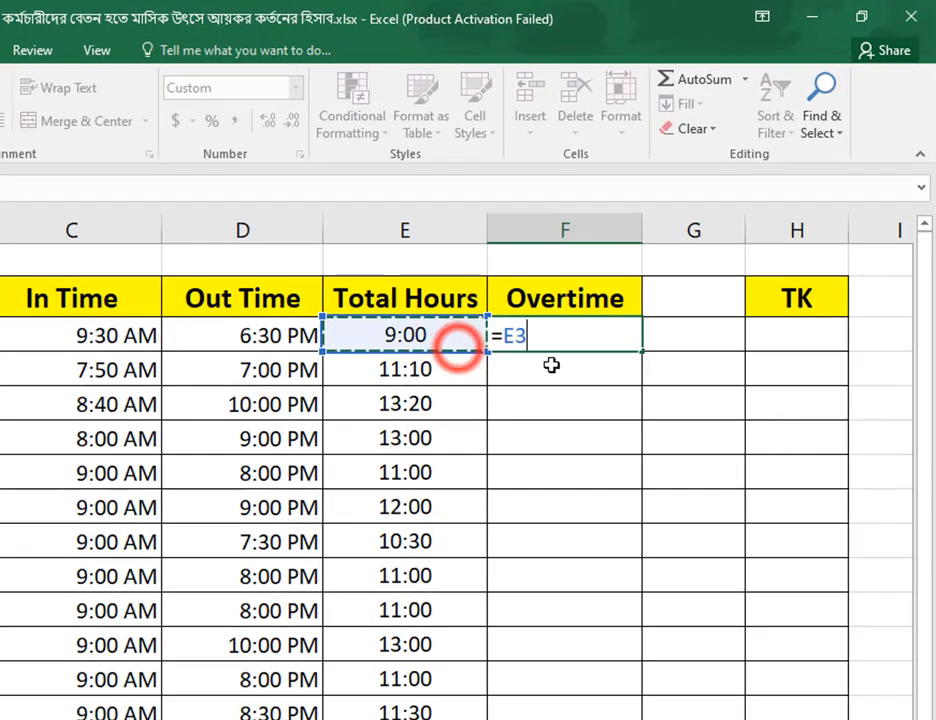
pyautogui.write('-')
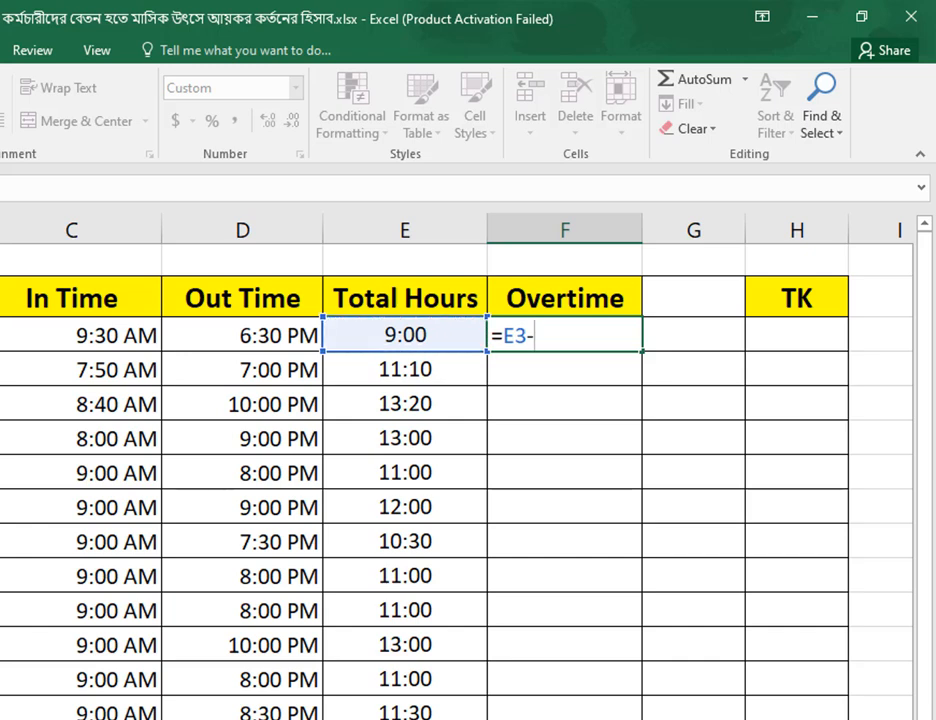
pyautogui.write('tim')
pyautogui.press('Tab')
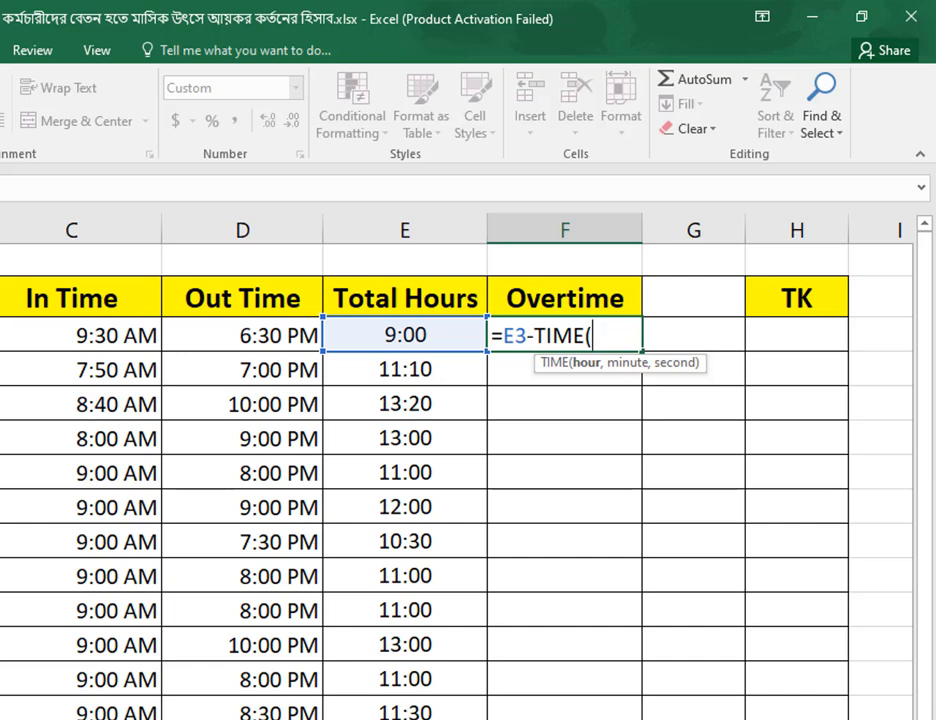
pyautogui.write('8,')
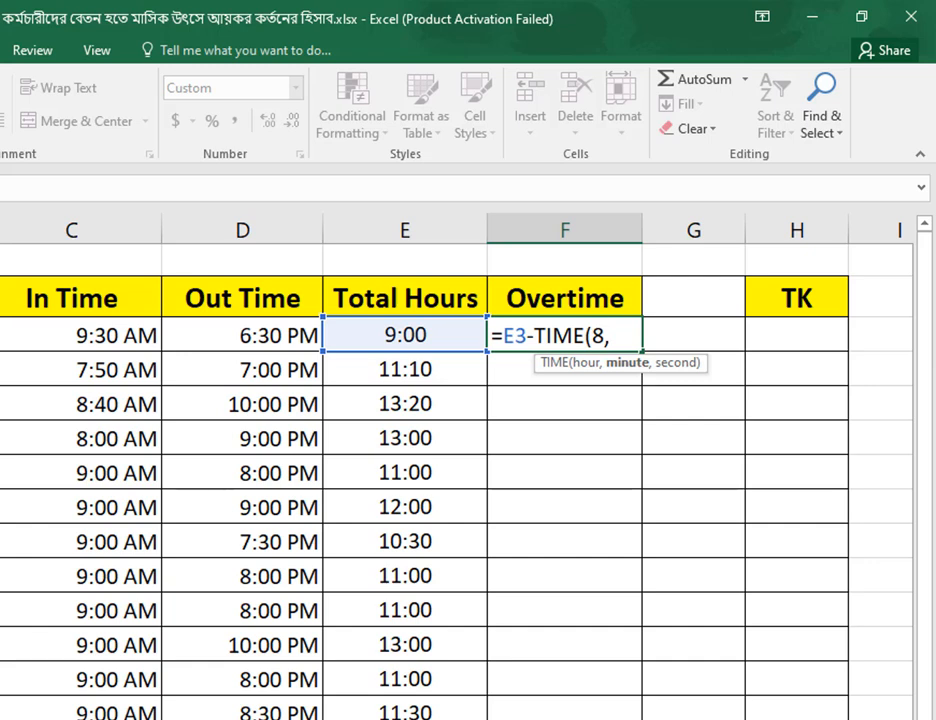
pyautogui.write('30')
pyautogui.press('BackSpace')
pyautogui.press('BackSpace')
pyautogui.write('0,')
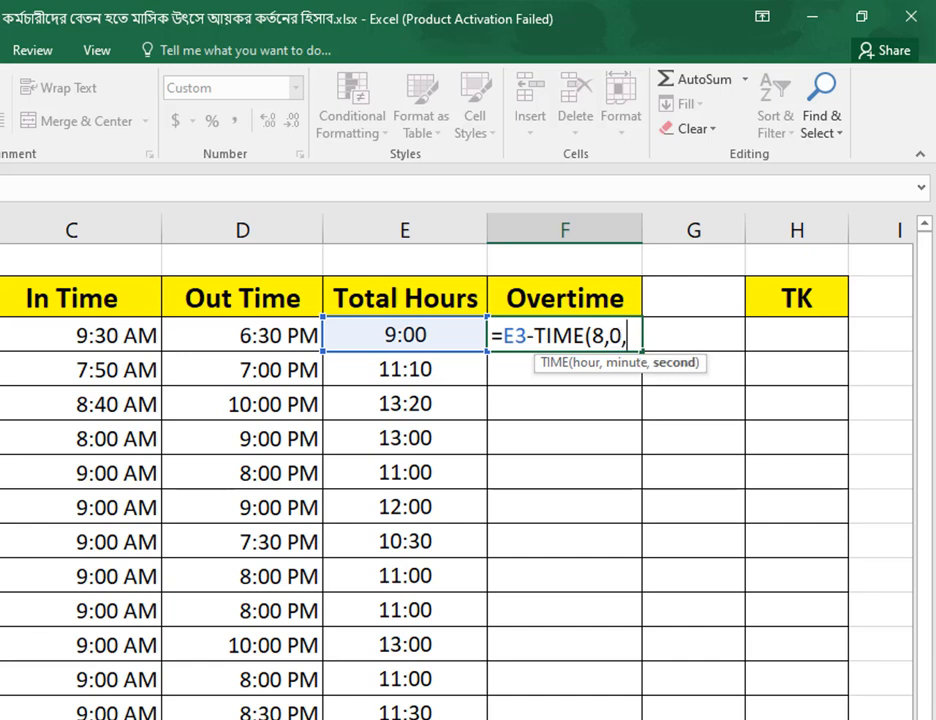
pyautogui.write('0)')
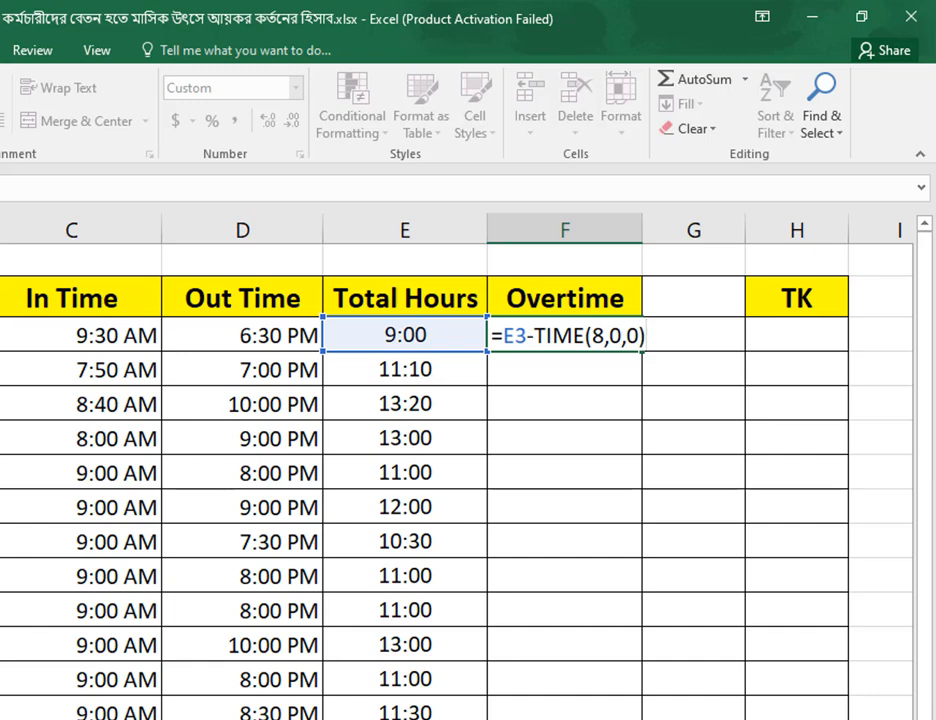
pyautogui.press('Return')
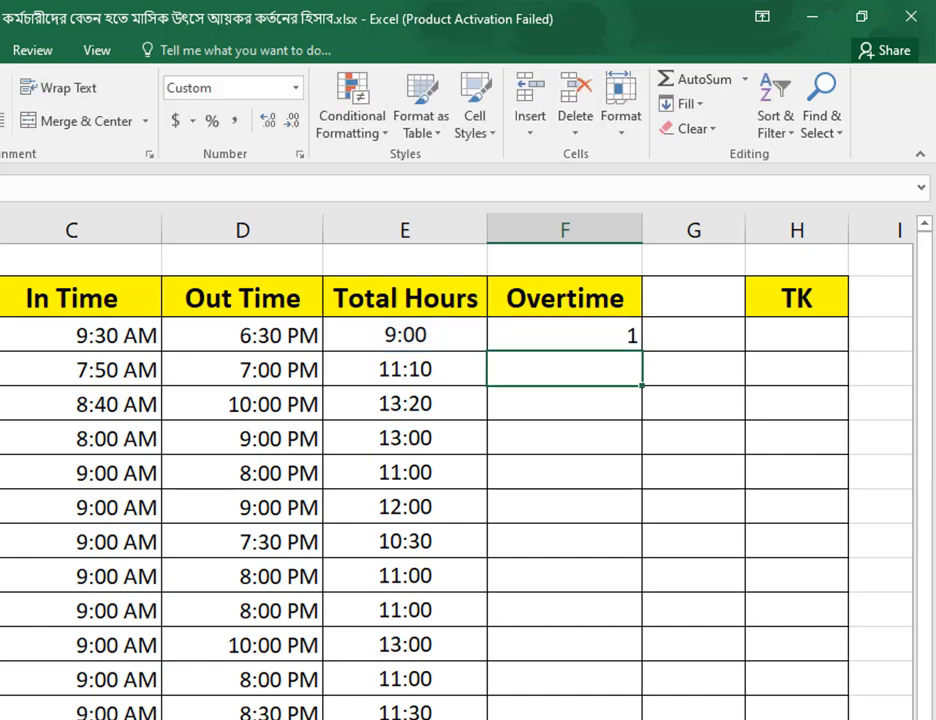
pyautogui.click(575, 351)
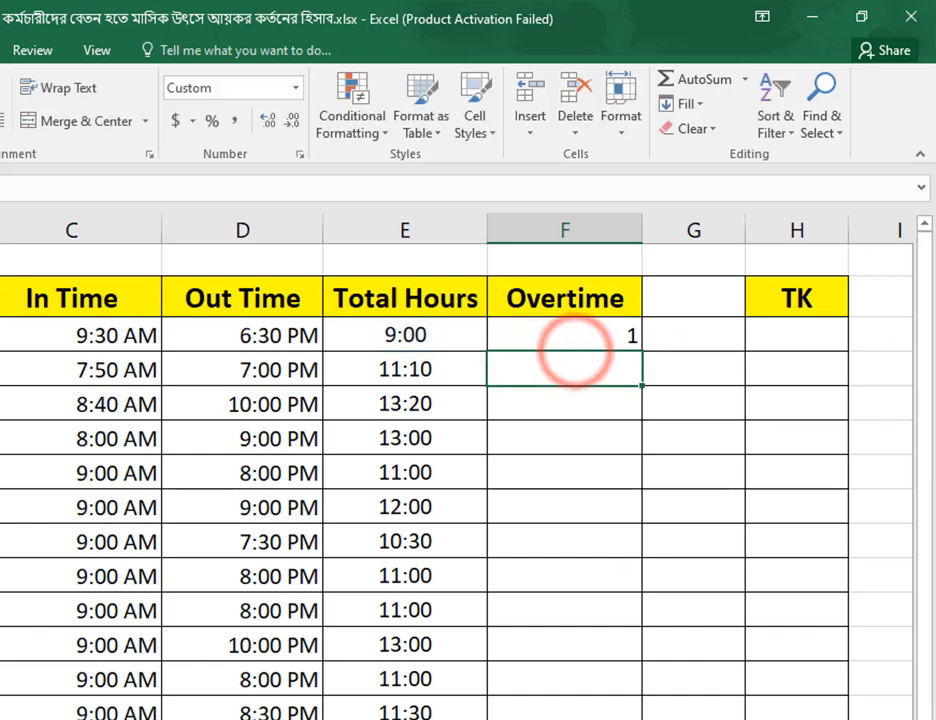
pyautogui.moveTo(570, 350)
pyautogui.mouseDown()
pyautogui.moveTo(572, 390)
pyautogui.moveTo(577, 336)
pyautogui.mouseUp()
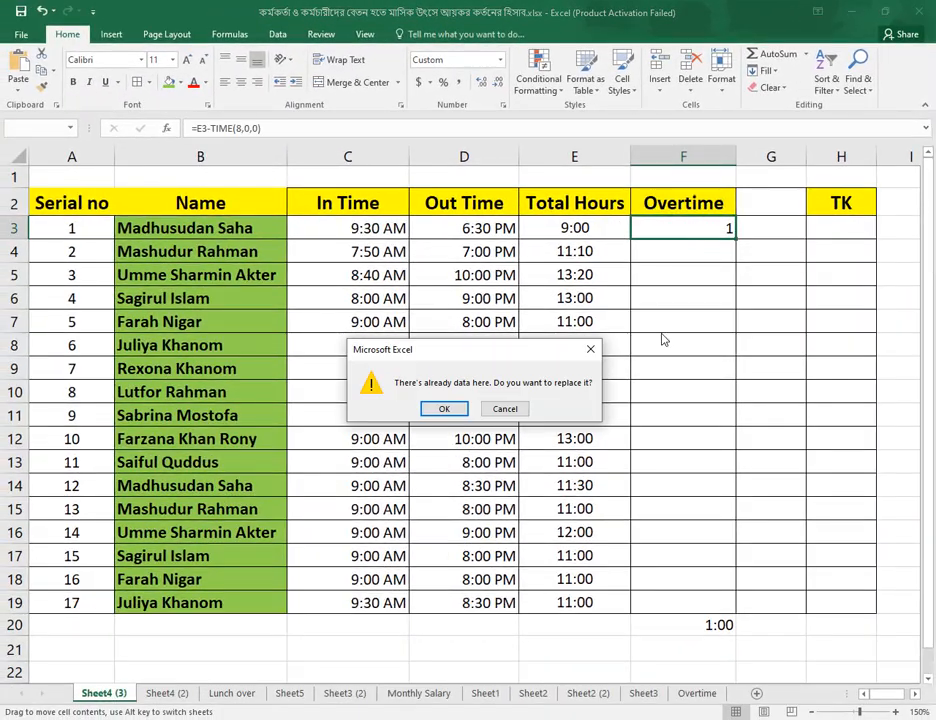
pyautogui.click(505, 409)
# - Centre the range F3:H19 horizontally, covering the overtime, blank and TK columns
pyautogui.moveTo(683, 228); pyautogui.dragTo(809, 592)
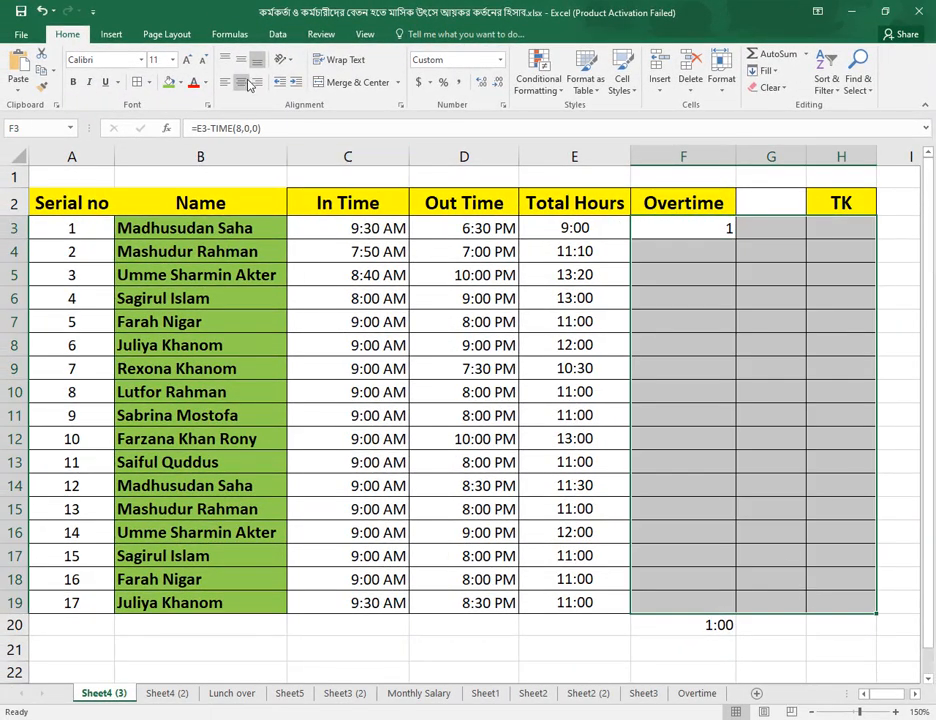
pyautogui.click(246, 80)
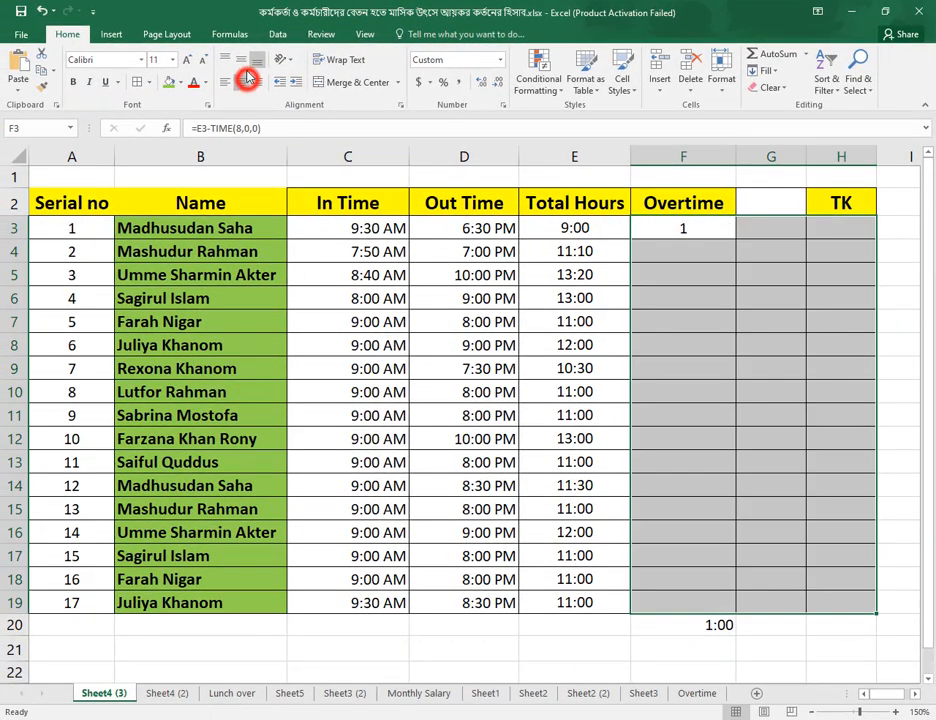
pyautogui.click(691, 269)
pyautogui.click(690, 231)
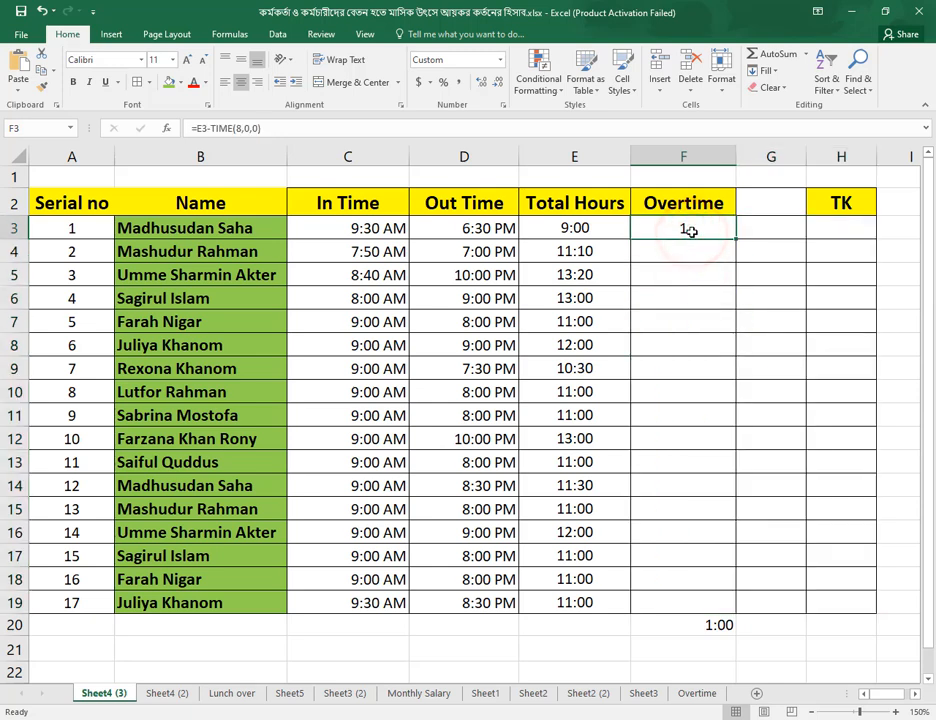
pyautogui.click(445, 178)
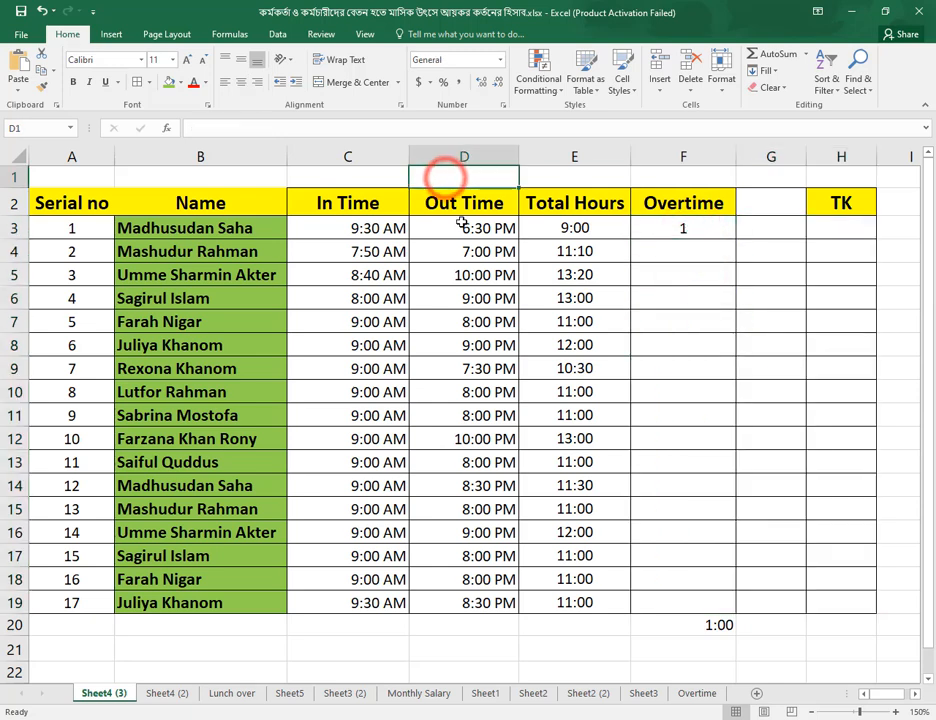
# - Enter 8 in cell D21 below the table and format it bold at font size 28
pyautogui.click(441, 646)
pyautogui.write('8')
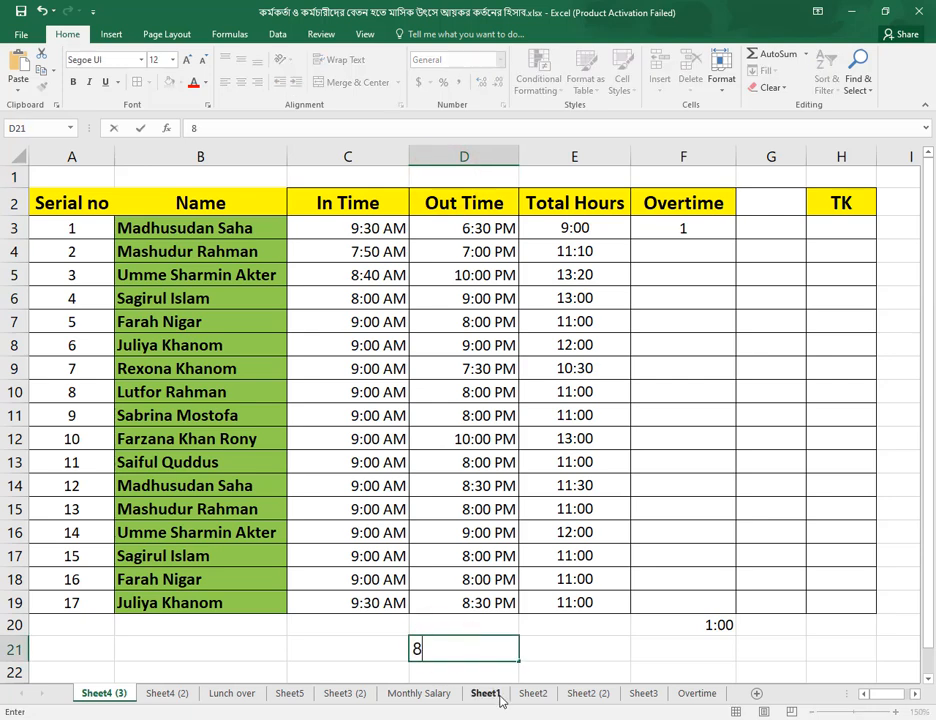
pyautogui.click(556, 649)
pyautogui.click(483, 649)
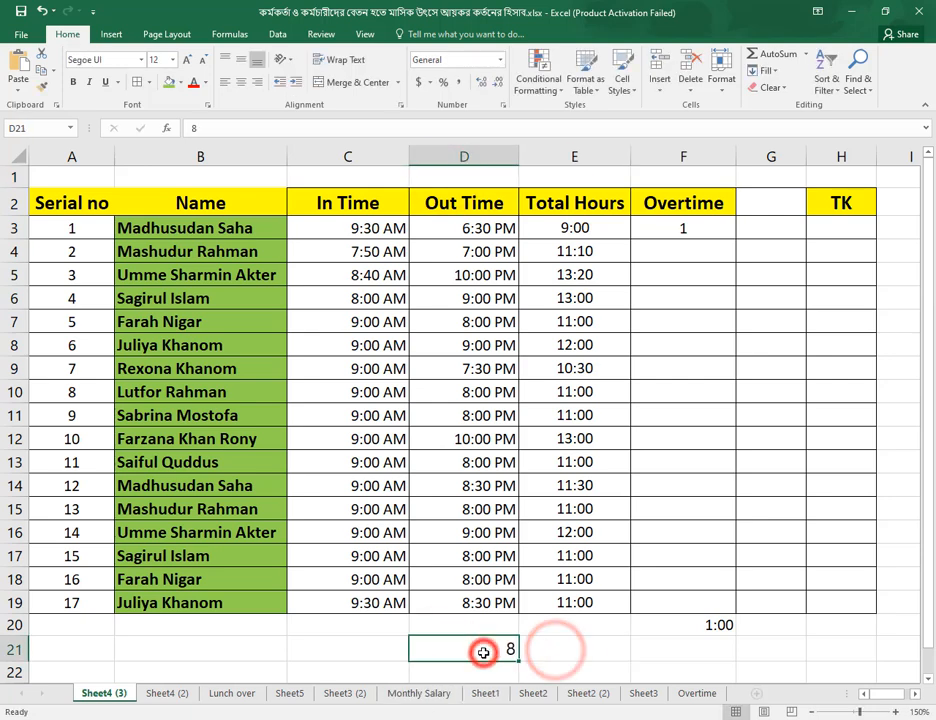
pyautogui.click(73, 82)
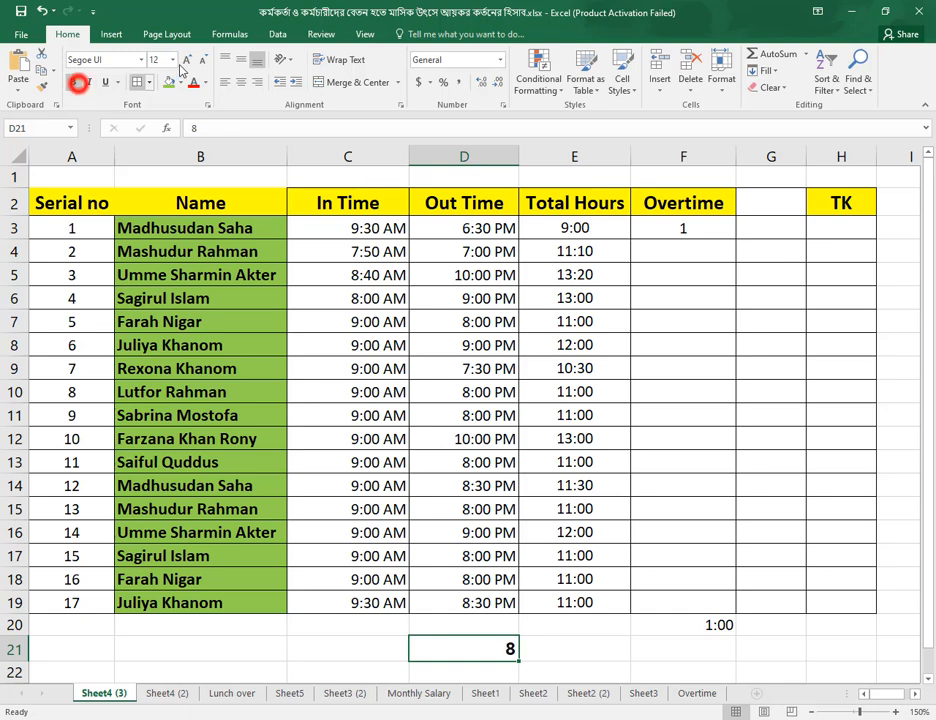
pyautogui.click(173, 60)
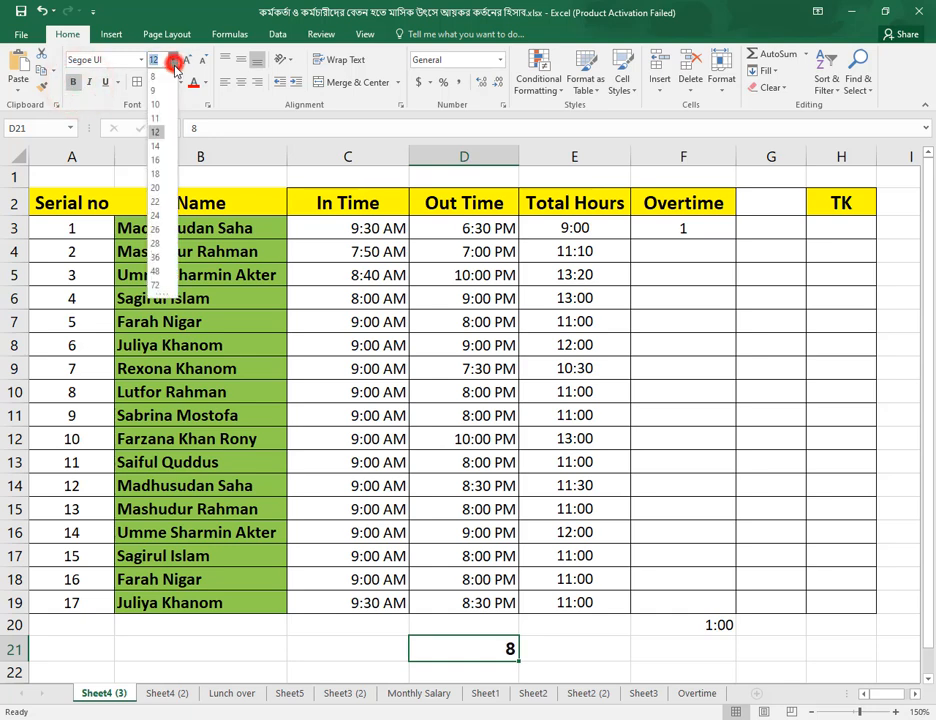
pyautogui.click(155, 246)
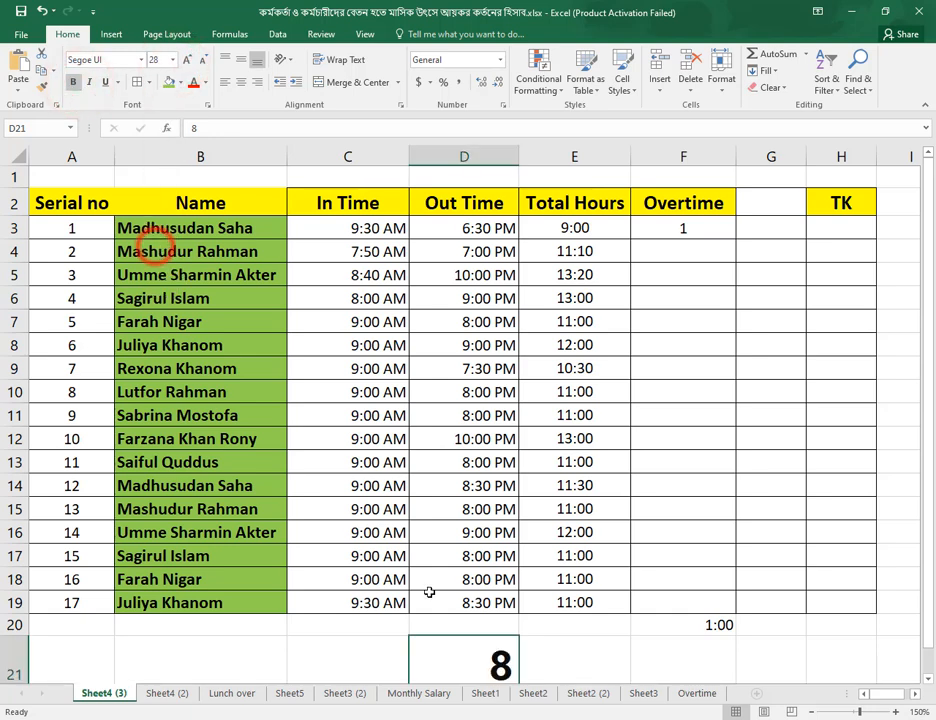
pyautogui.scroll(-1, 552, 666)
pyautogui.scroll(1, 552, 666)
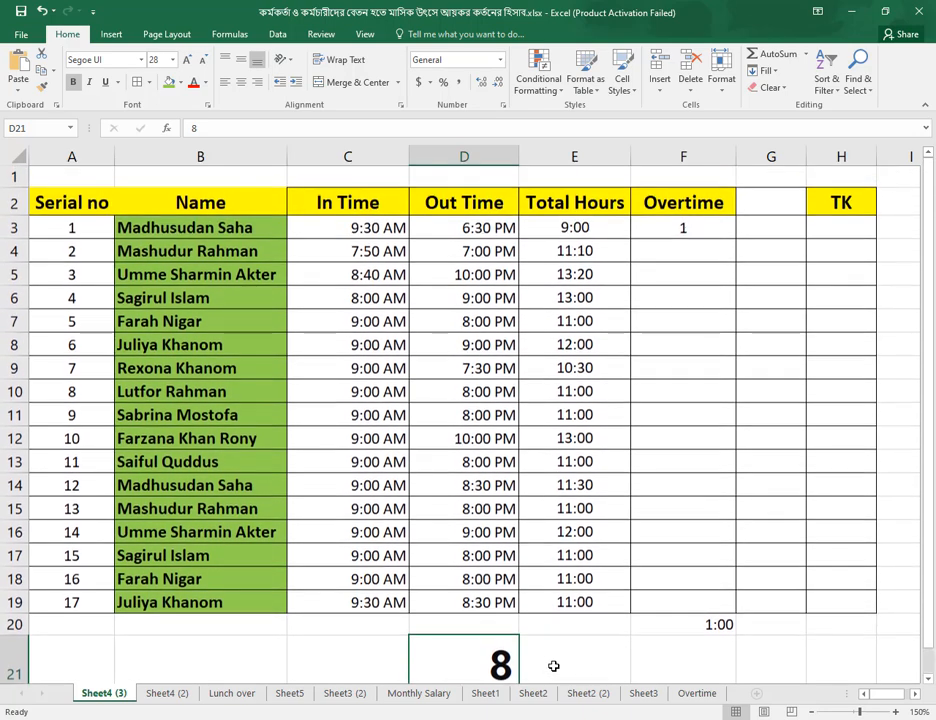
pyautogui.click(543, 666)
pyautogui.click(493, 665)
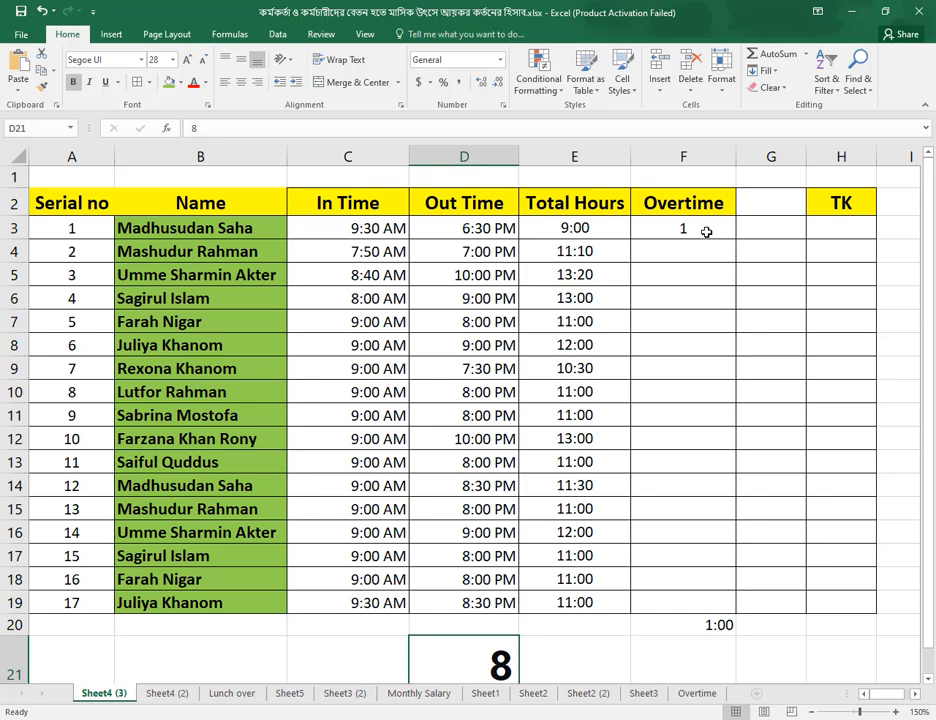
# - Fill the overtime formula from F3 down to F19 for all employees
pyautogui.click(601, 231)
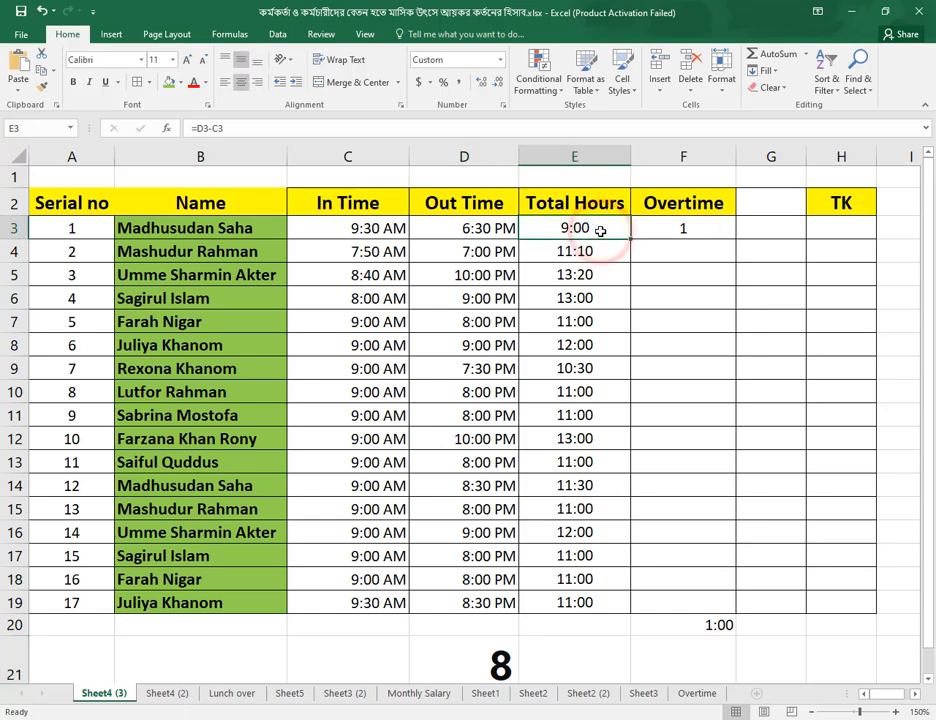
pyautogui.click(505, 664)
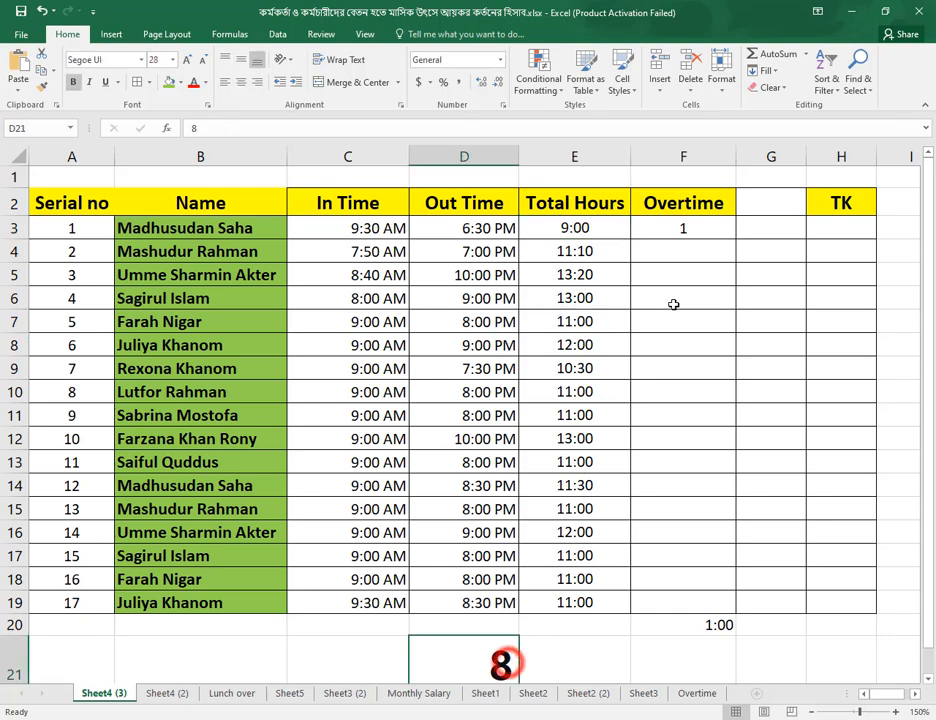
pyautogui.click(680, 227)
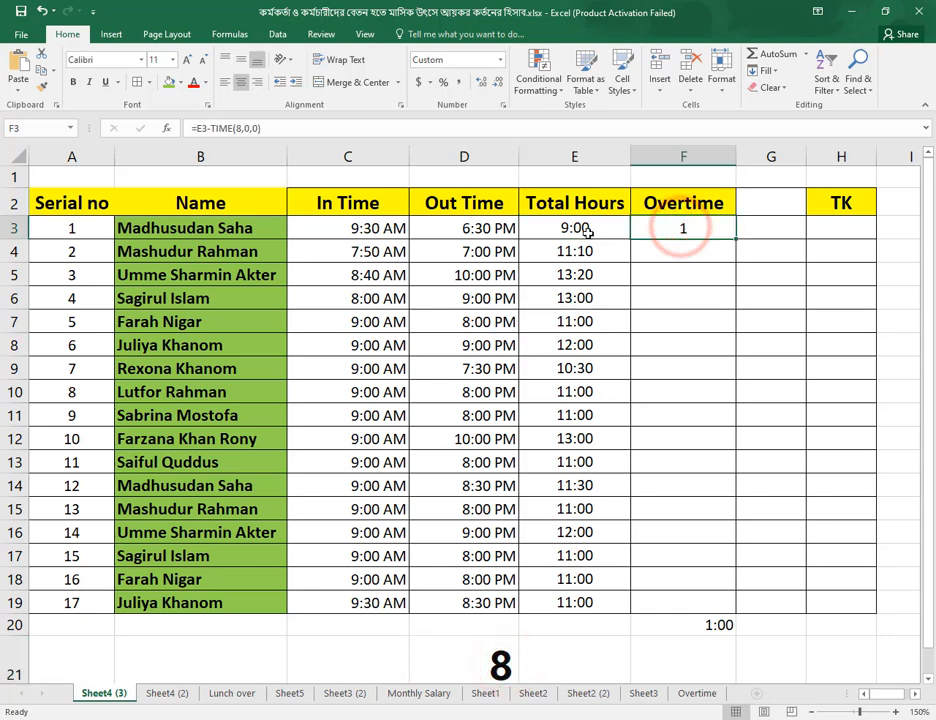
pyautogui.click(722, 232)
pyautogui.moveTo(734, 238); pyautogui.dragTo(719, 606)
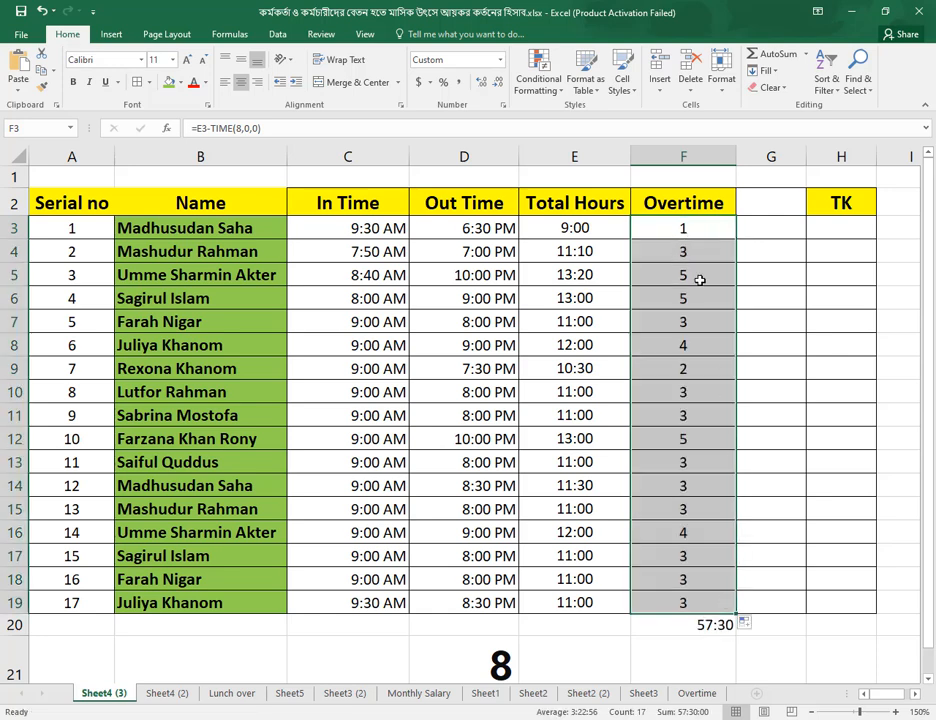
pyautogui.click(706, 232)
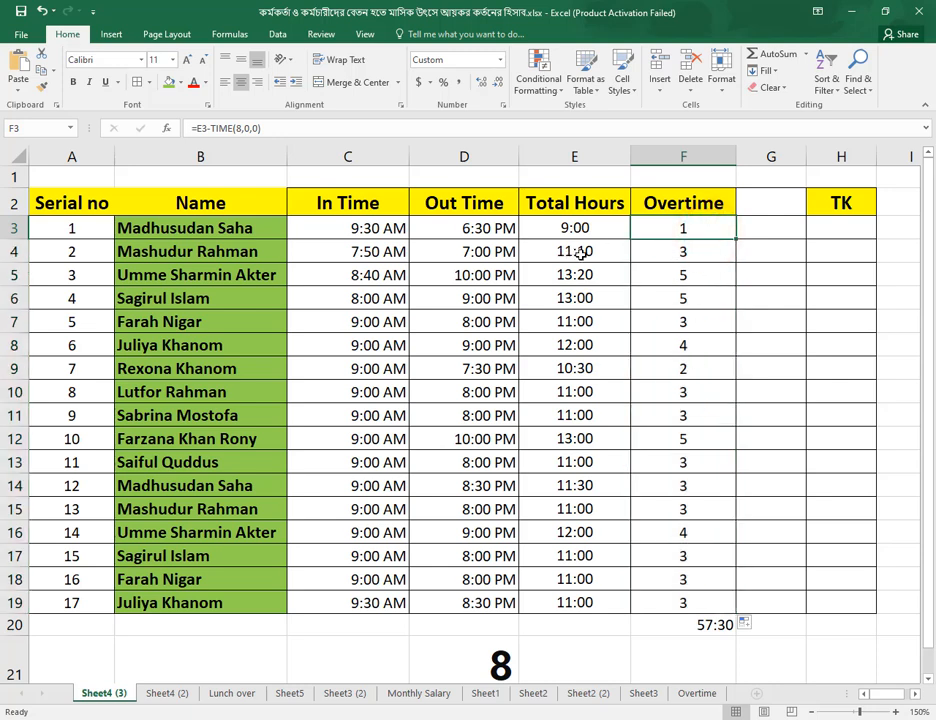
pyautogui.click(700, 265)
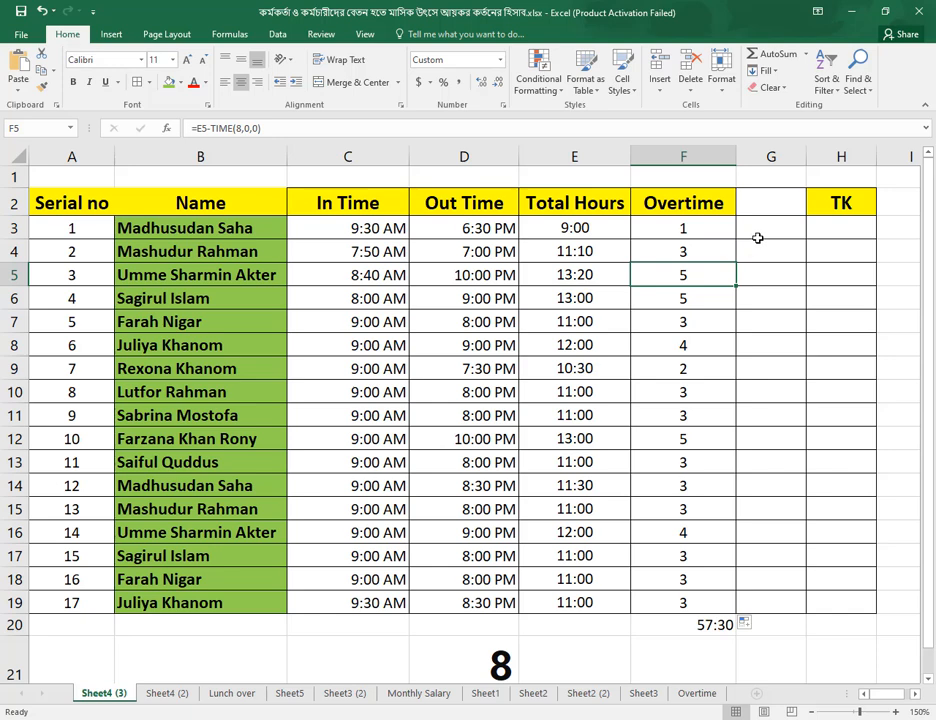
pyautogui.moveTo(702, 232); pyautogui.dragTo(704, 591)
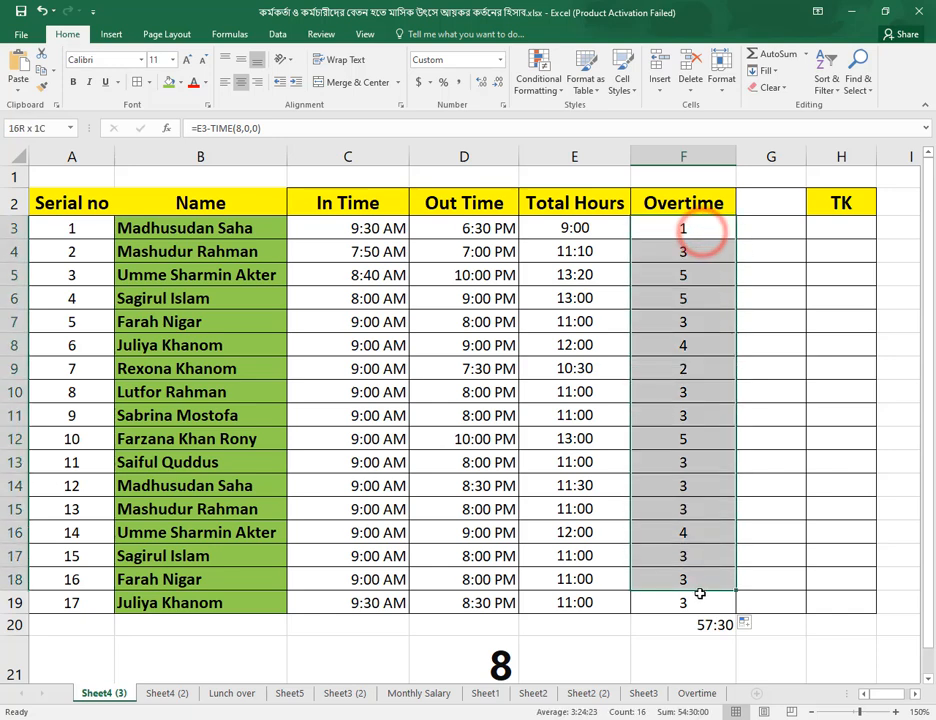
# - Enter =F3*24 in cell G3 to convert the first employee's overtime into decimal hours
pyautogui.click(768, 229)
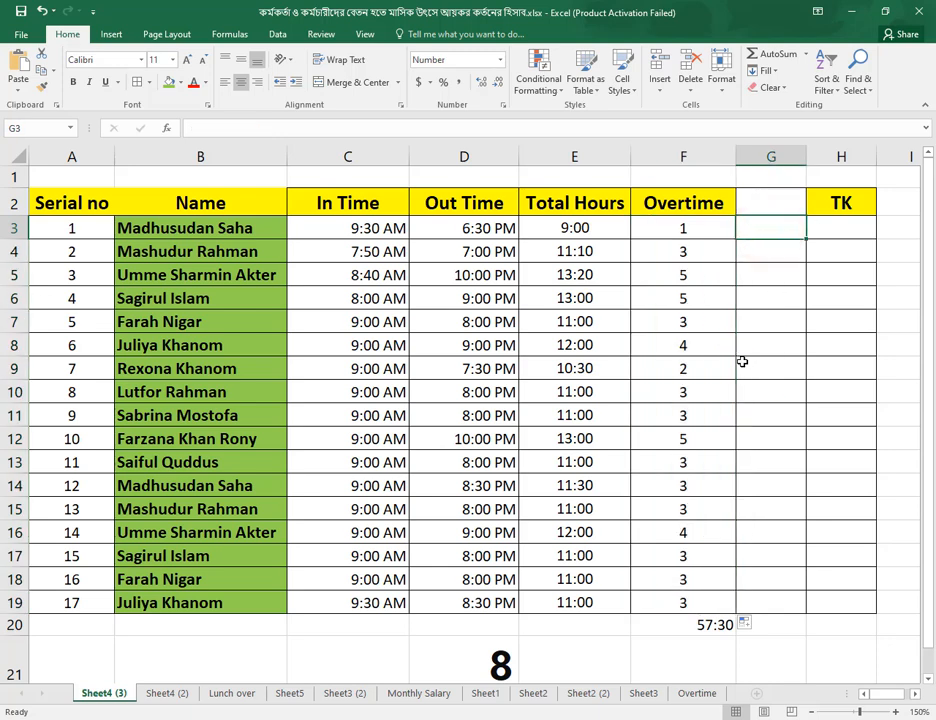
pyautogui.write('=')
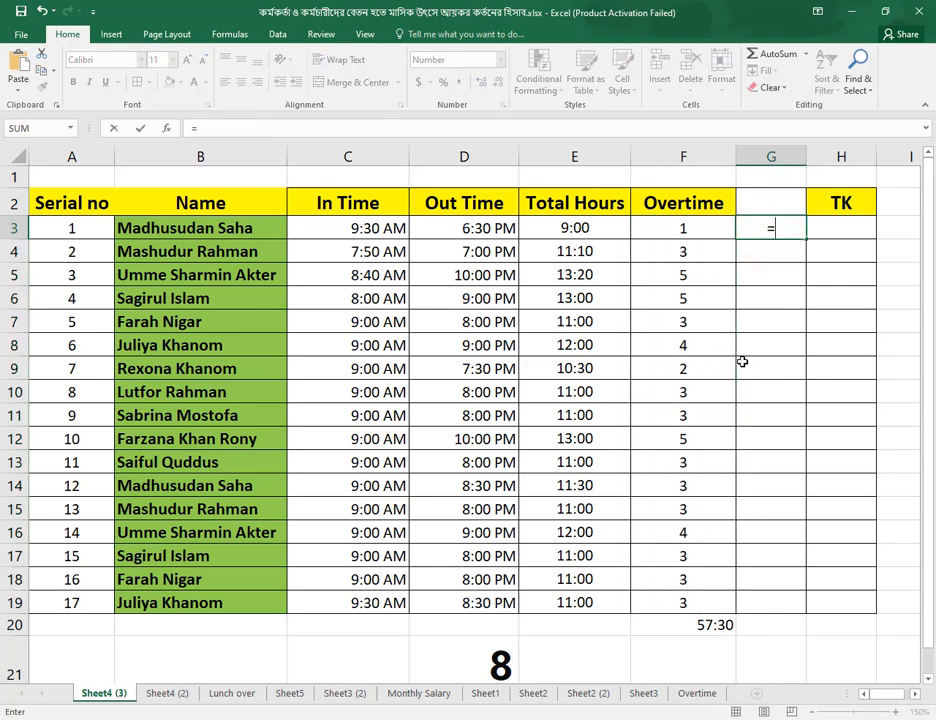
pyautogui.click(697, 229)
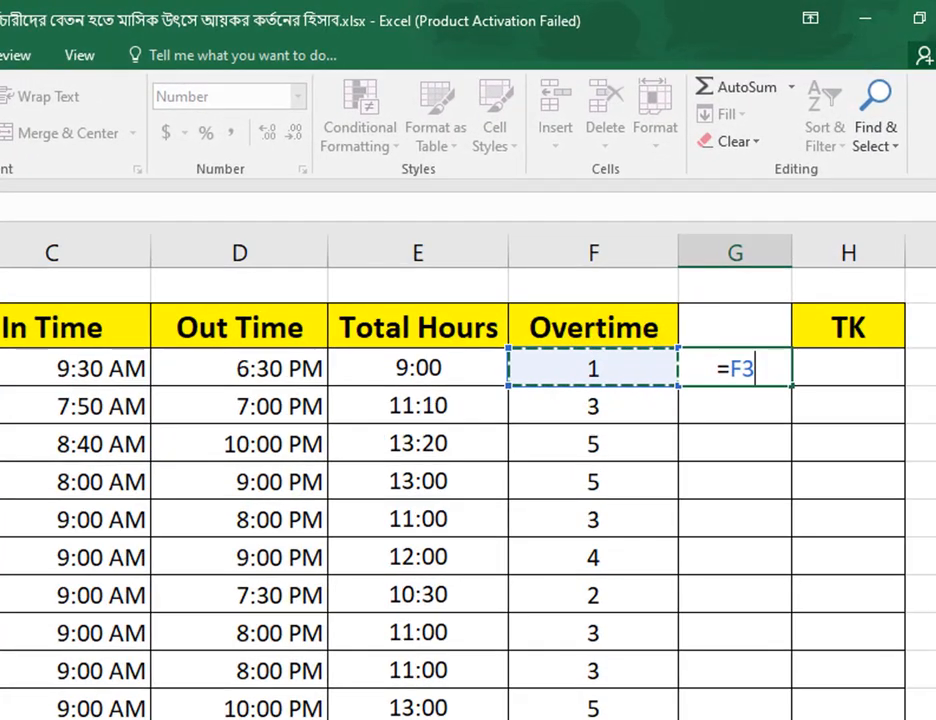
pyautogui.write('*')
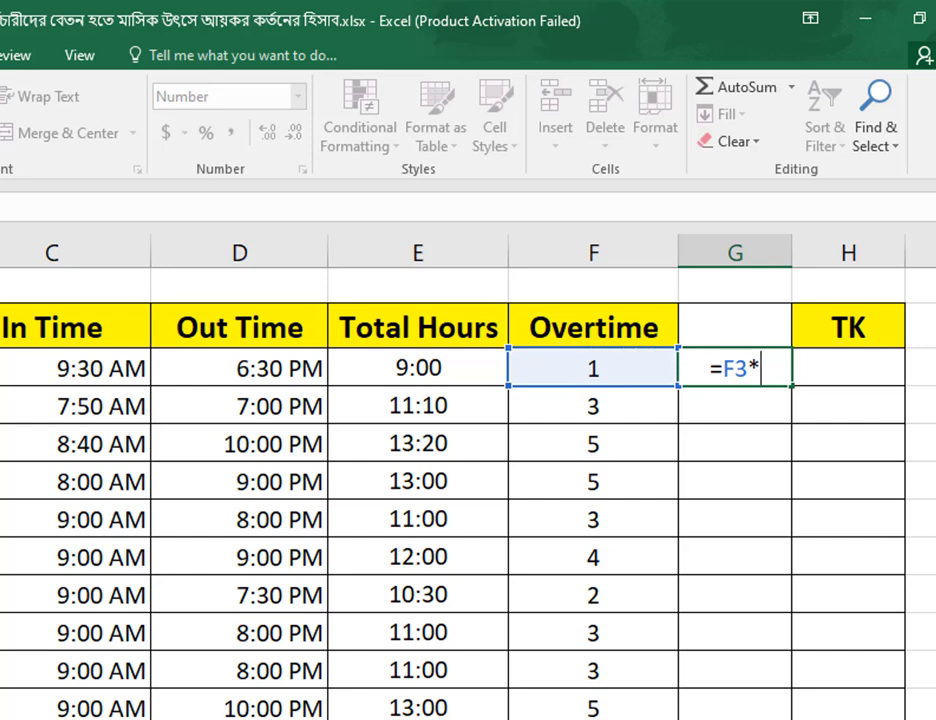
pyautogui.write('24')
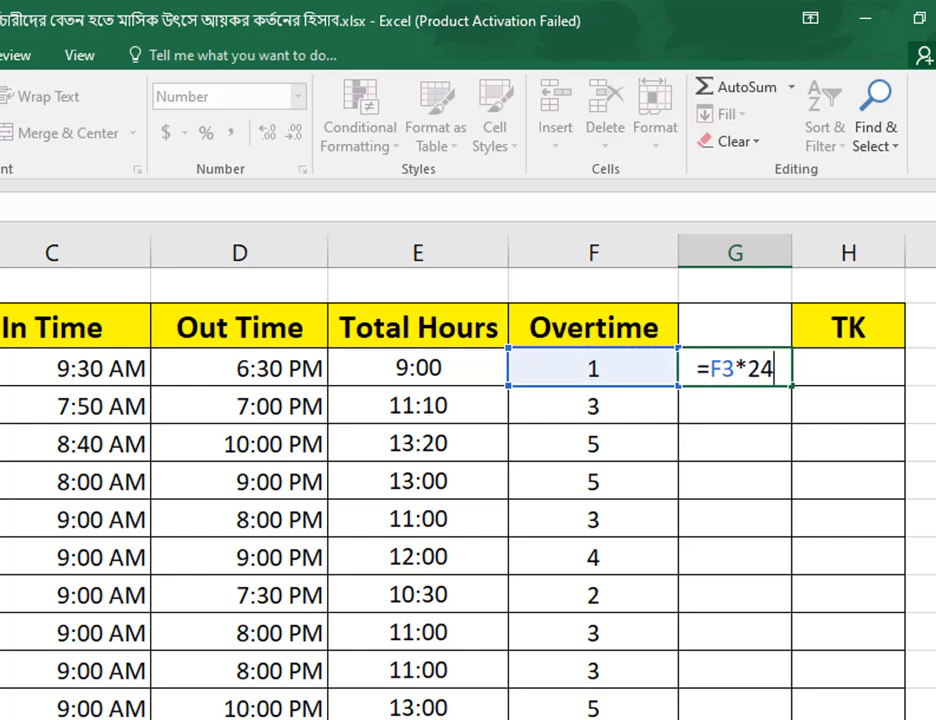
pyautogui.press('Return')
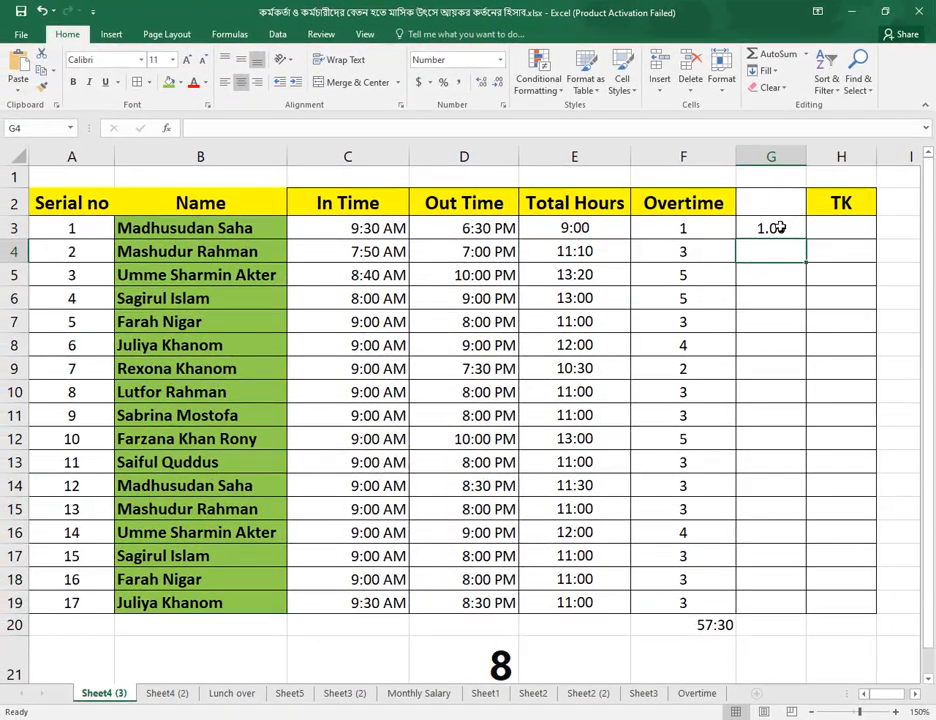
# - Fill the decimal hours formula from G3 down to G19
pyautogui.click(768, 280)
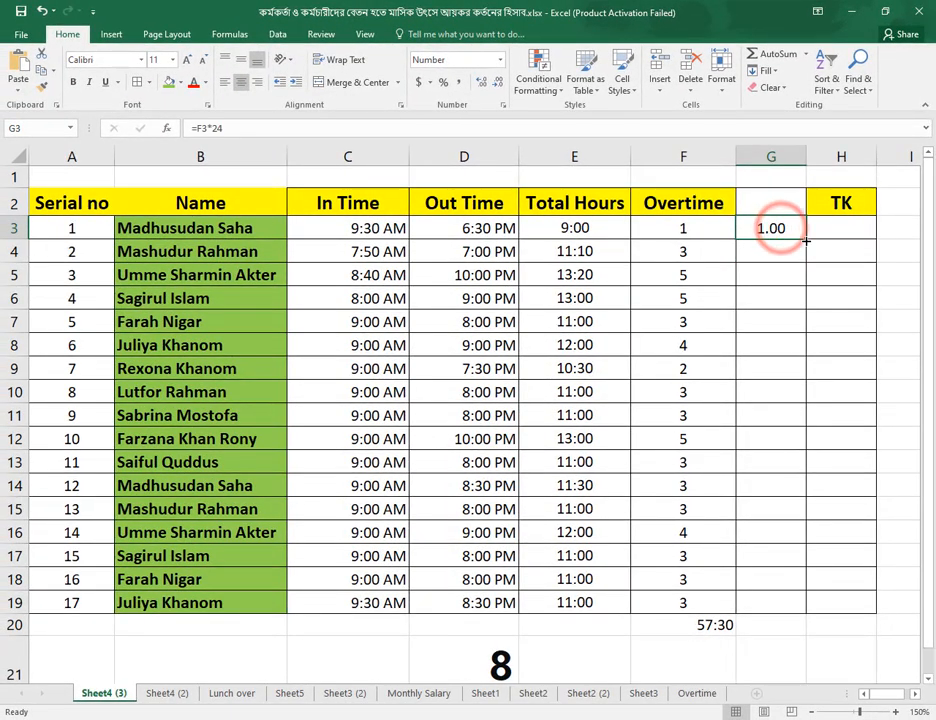
pyautogui.moveTo(799, 295); pyautogui.dragTo(816, 609)
pyautogui.moveTo(805, 240); pyautogui.dragTo(800, 612)
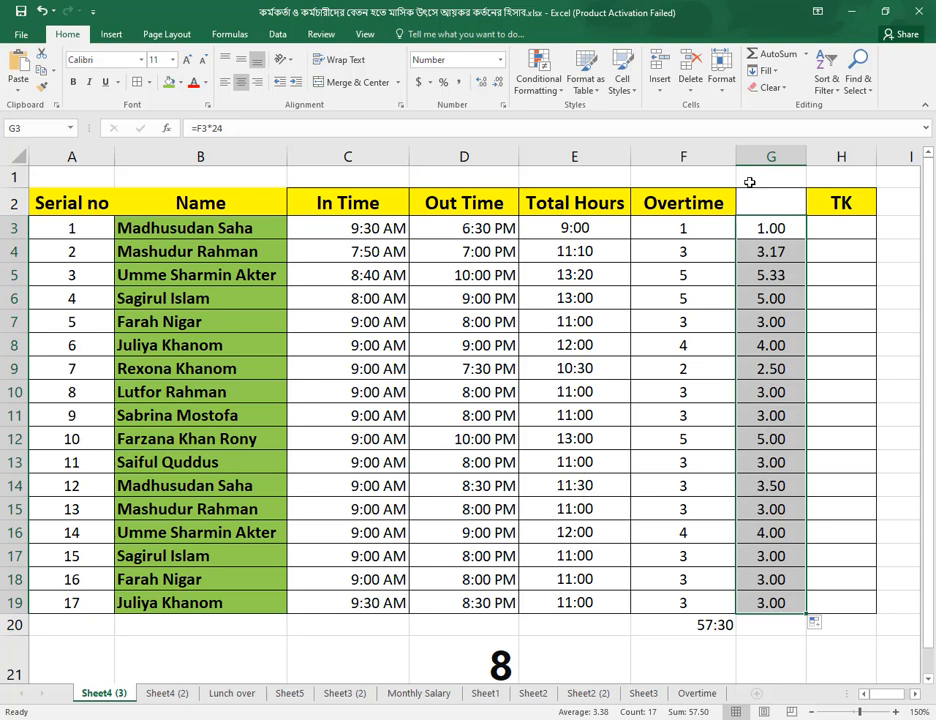
pyautogui.click(774, 299)
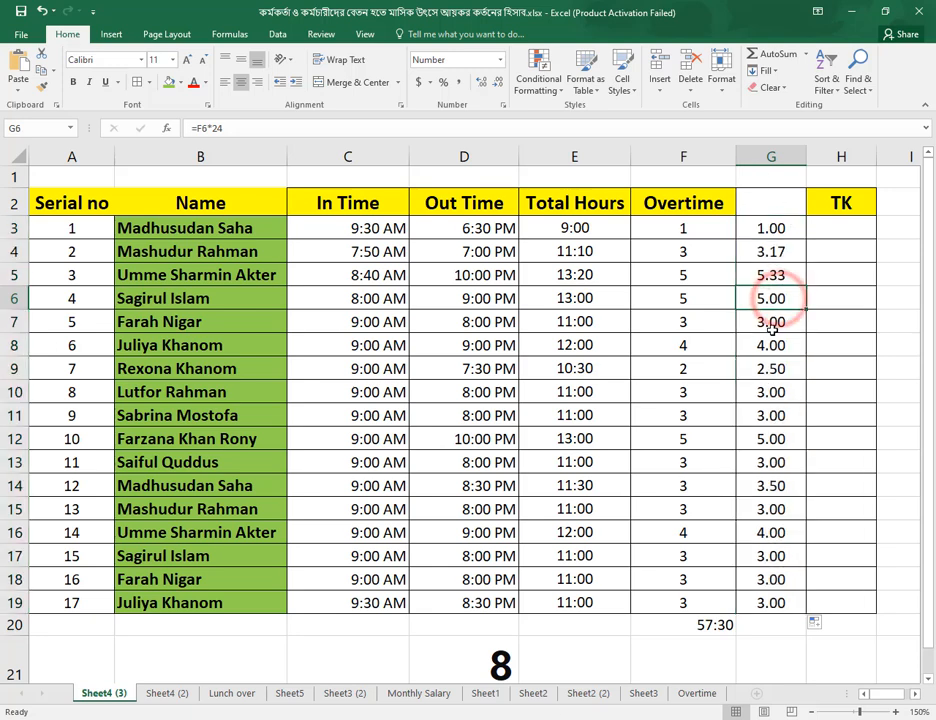
pyautogui.click(780, 233)
pyautogui.click(784, 253)
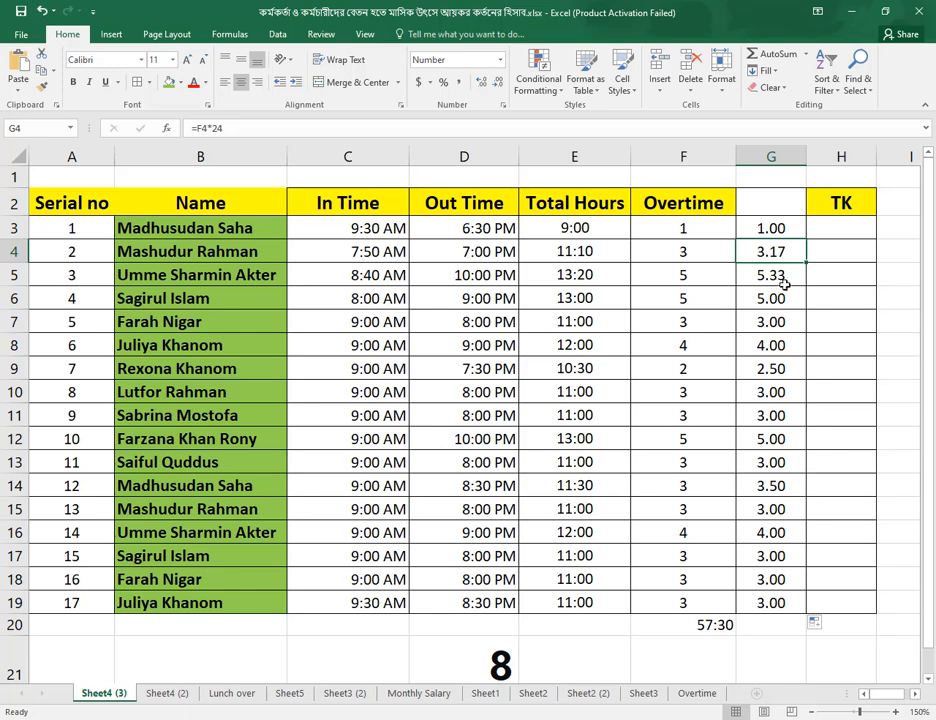
# - Enter =G3*100 in cell H3 to calculate the first employee's overtime pay at 100 TK per hour
pyautogui.click(833, 233)
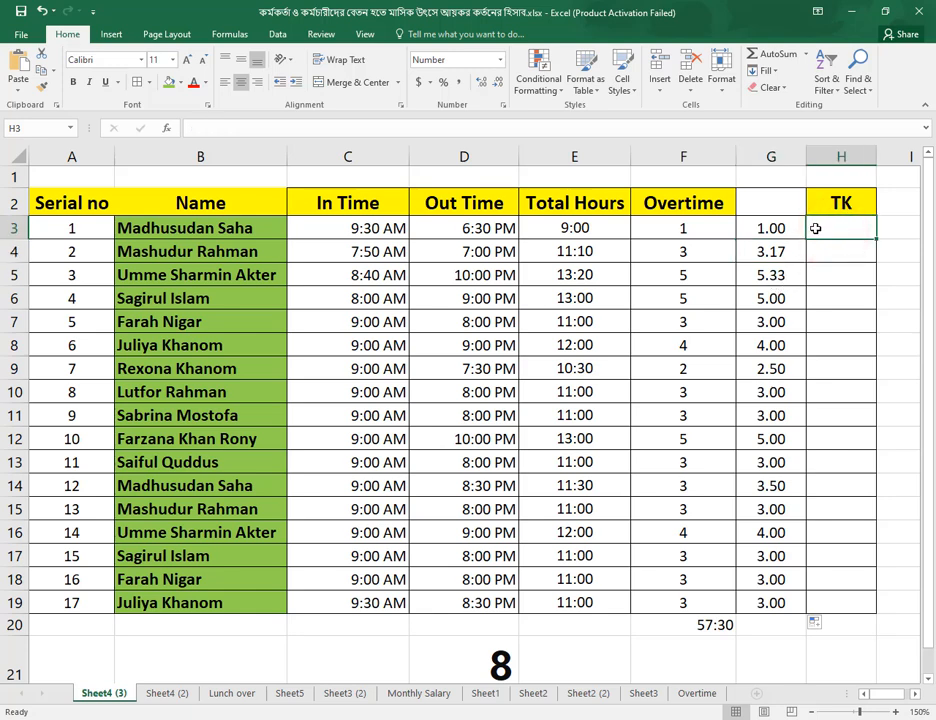
pyautogui.doubleClick(832, 227)
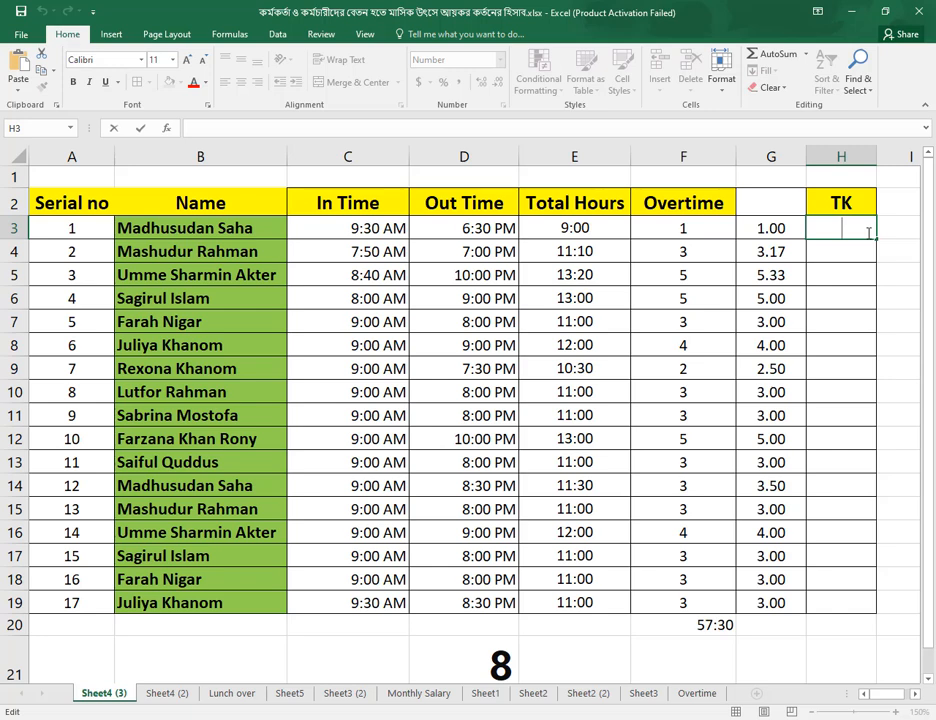
pyautogui.write('=')
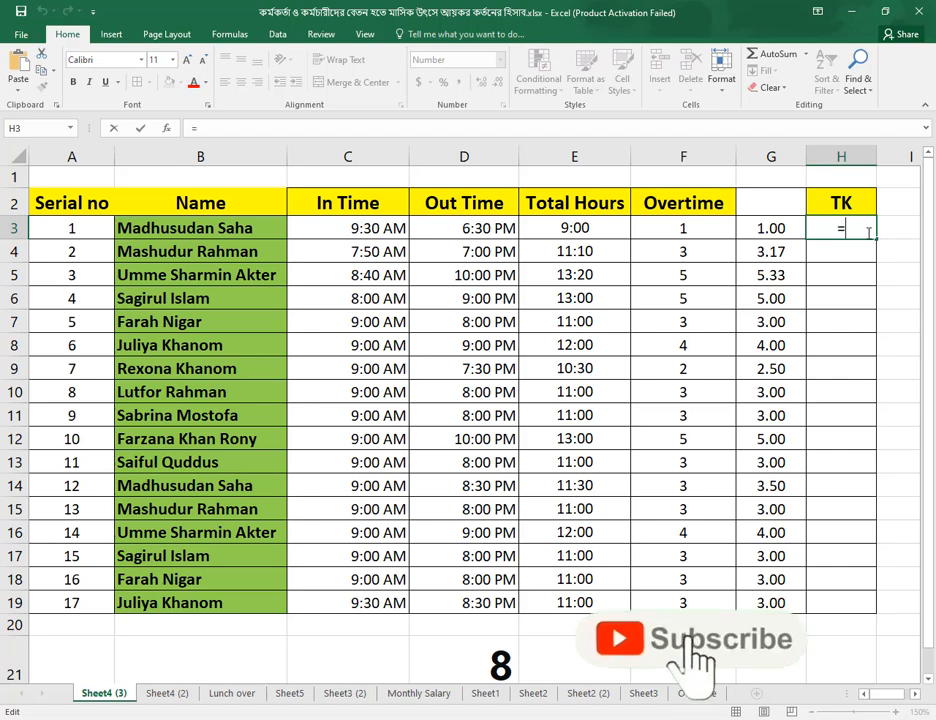
pyautogui.click(771, 228)
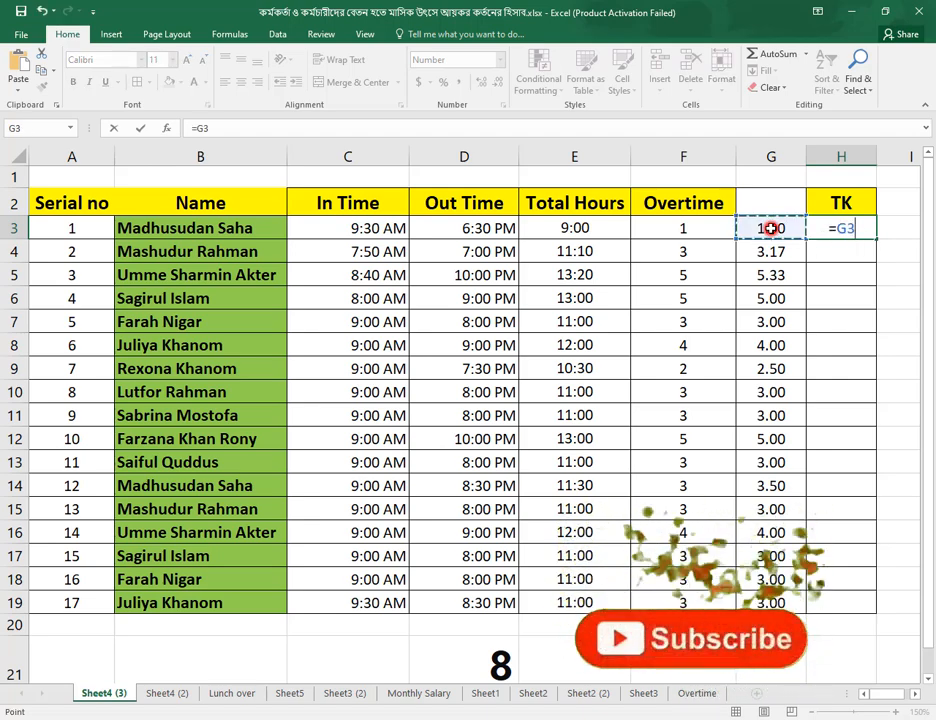
pyautogui.write('*')
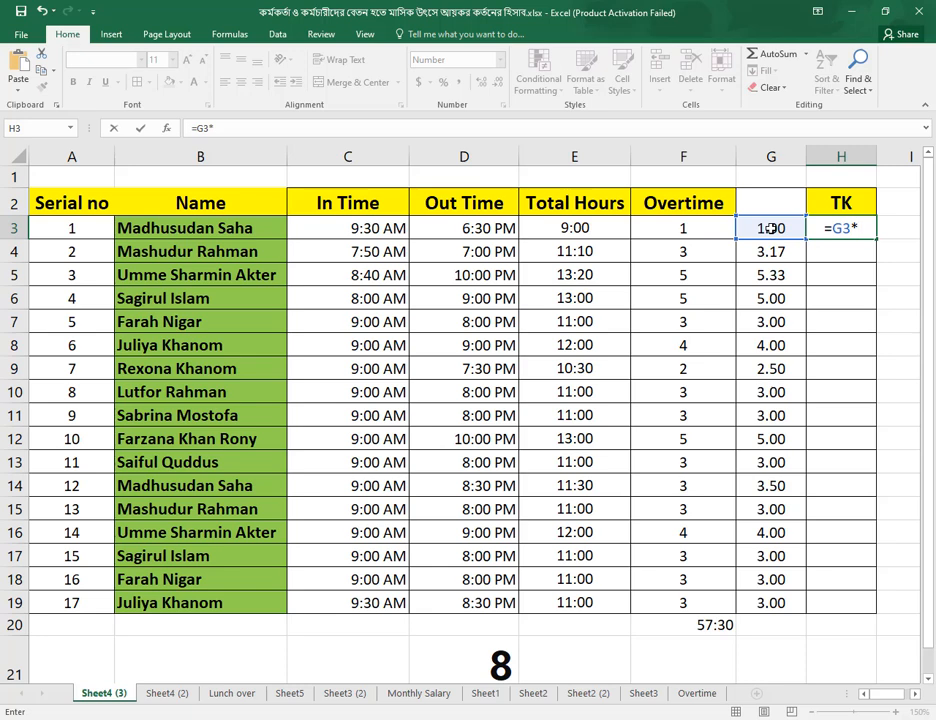
pyautogui.write('100')
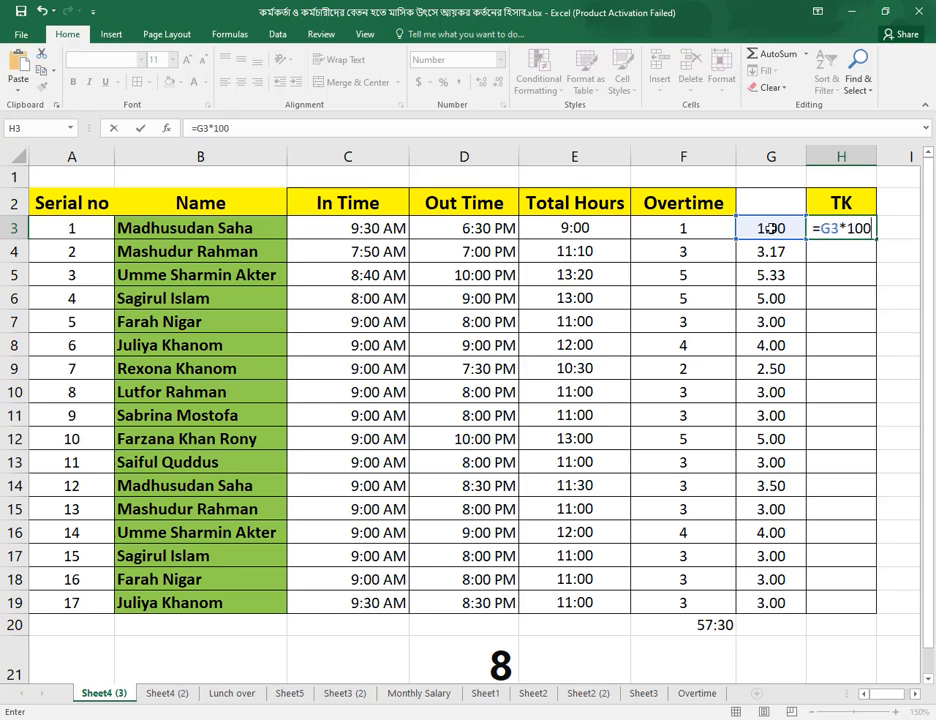
pyautogui.press('Return')
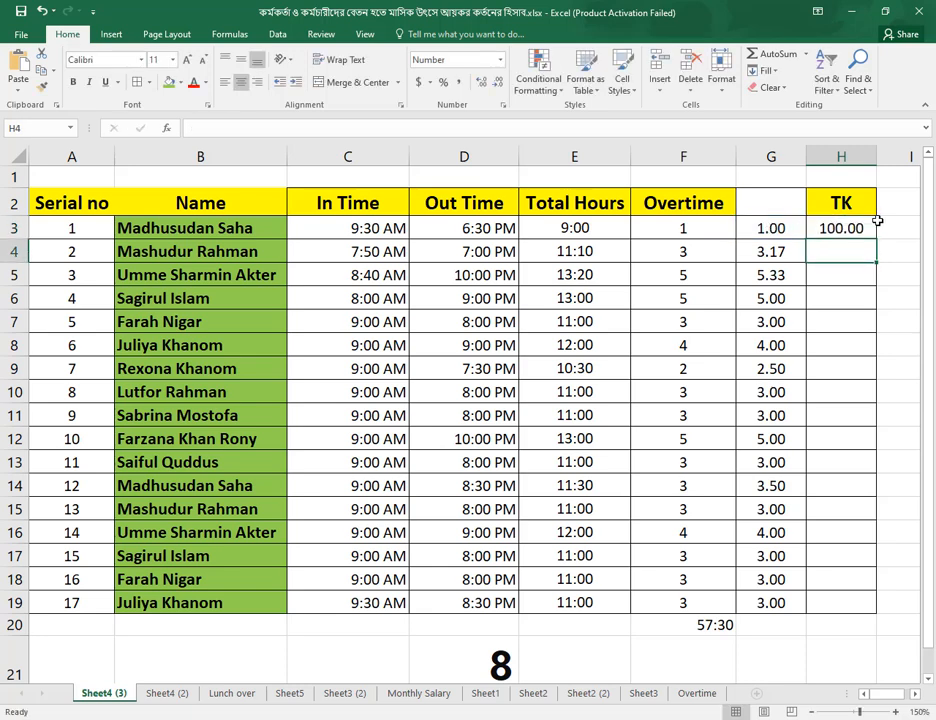
# - Fill the overtime pay formula from H3 down to H19 in the TK column
pyautogui.click(812, 229)
pyautogui.moveTo(874, 240); pyautogui.dragTo(892, 613)
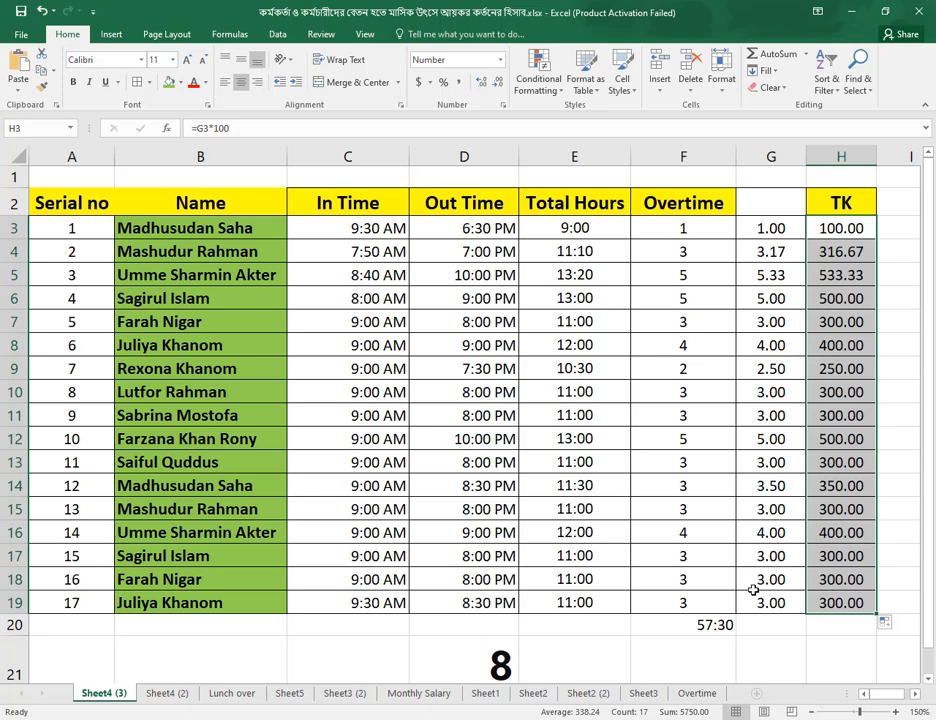
pyautogui.click(770, 369)
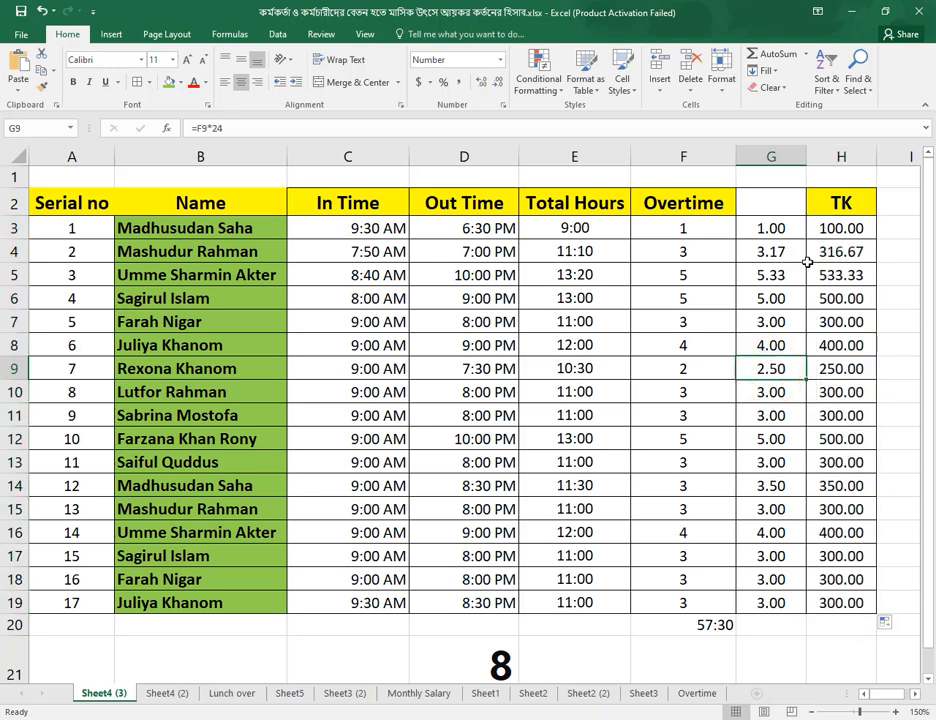
pyautogui.click(768, 253)
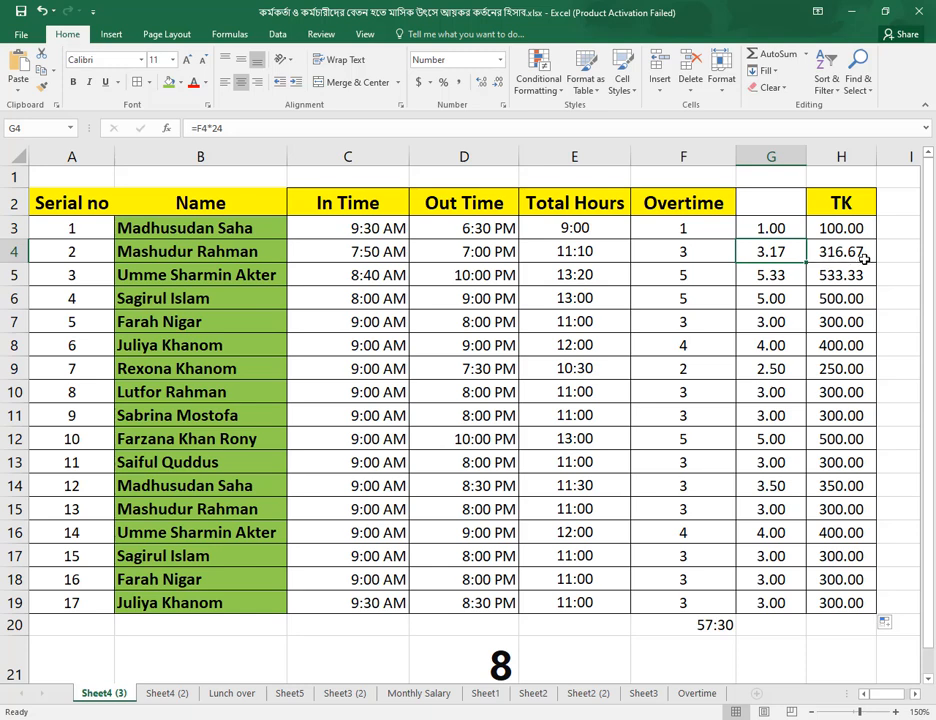
pyautogui.click(836, 302)
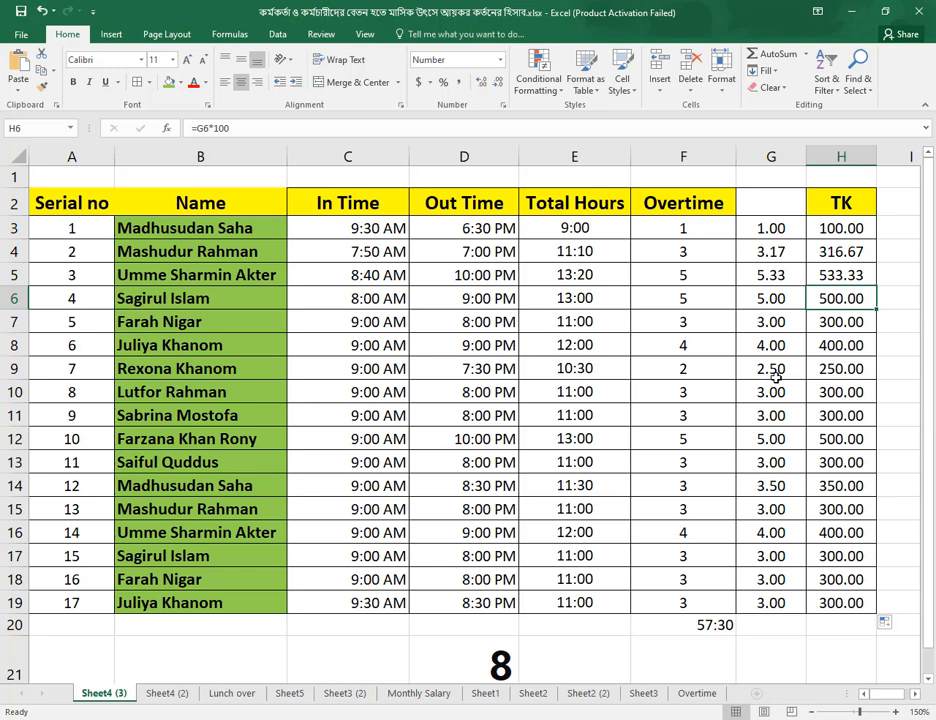
# - Review the Total Hours values in E3:E19, checking the hours and minutes in rows 5 and 9 against the overtime pay
pyautogui.click(845, 372)
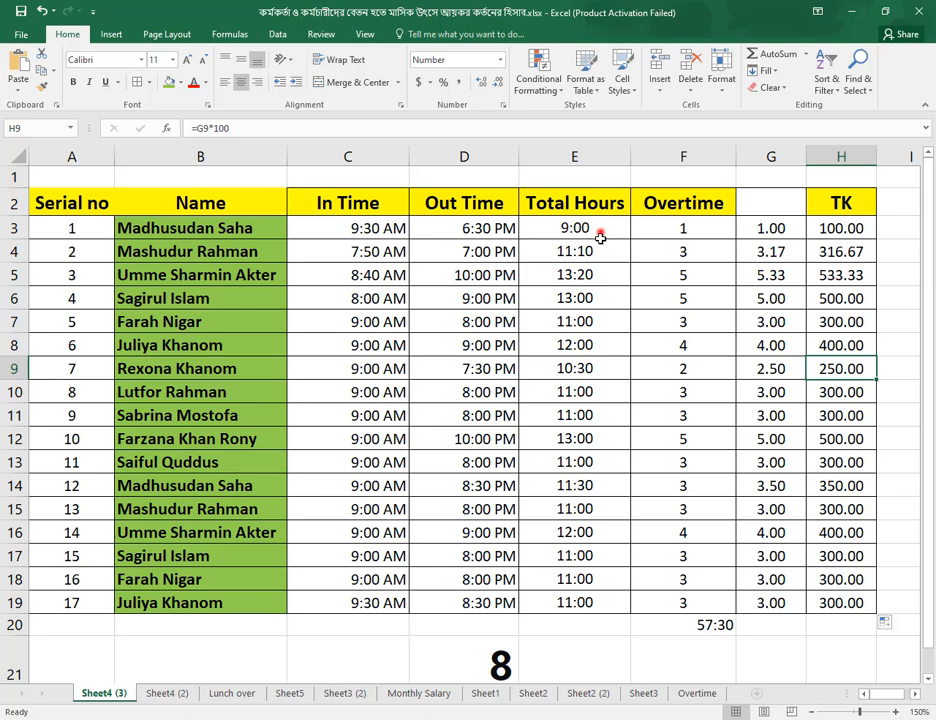
pyautogui.moveTo(594, 237); pyautogui.dragTo(589, 598)
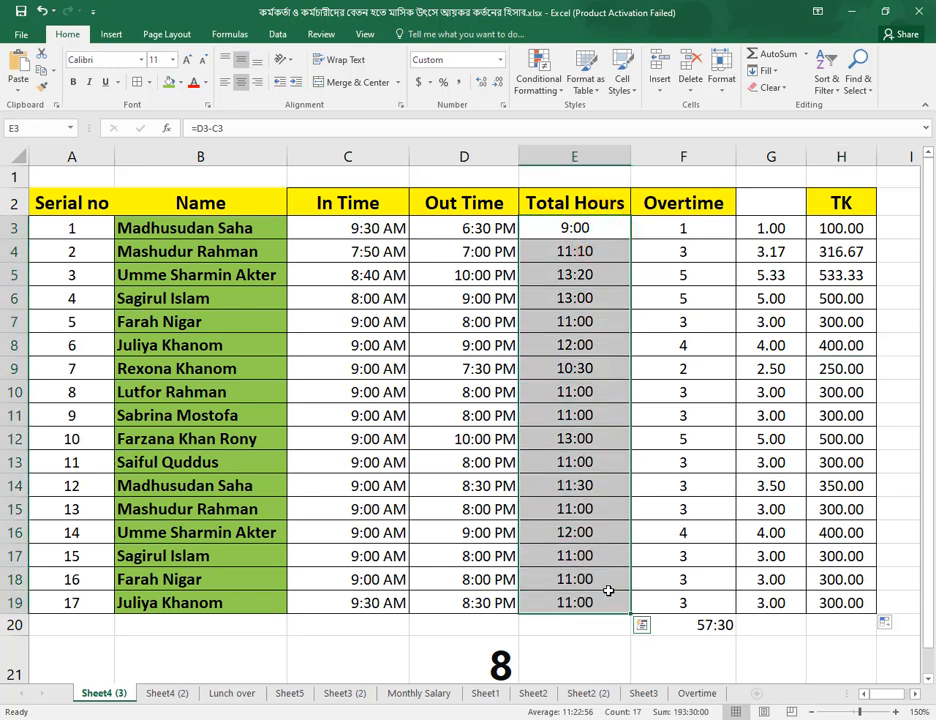
pyautogui.click(589, 362)
pyautogui.click(598, 277)
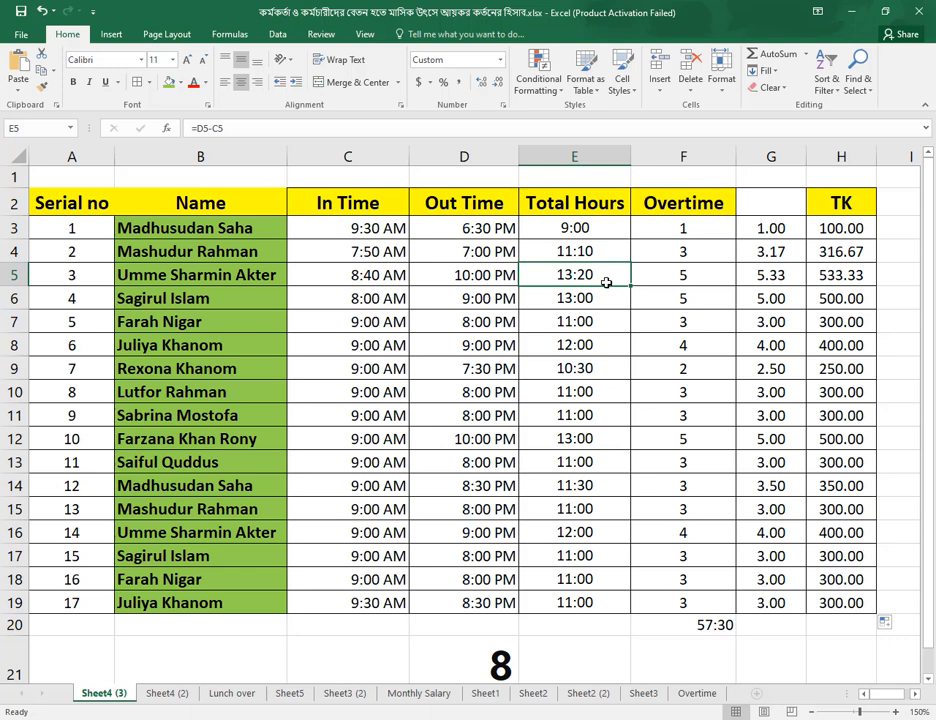
pyautogui.click(606, 284)
pyautogui.click(600, 371)
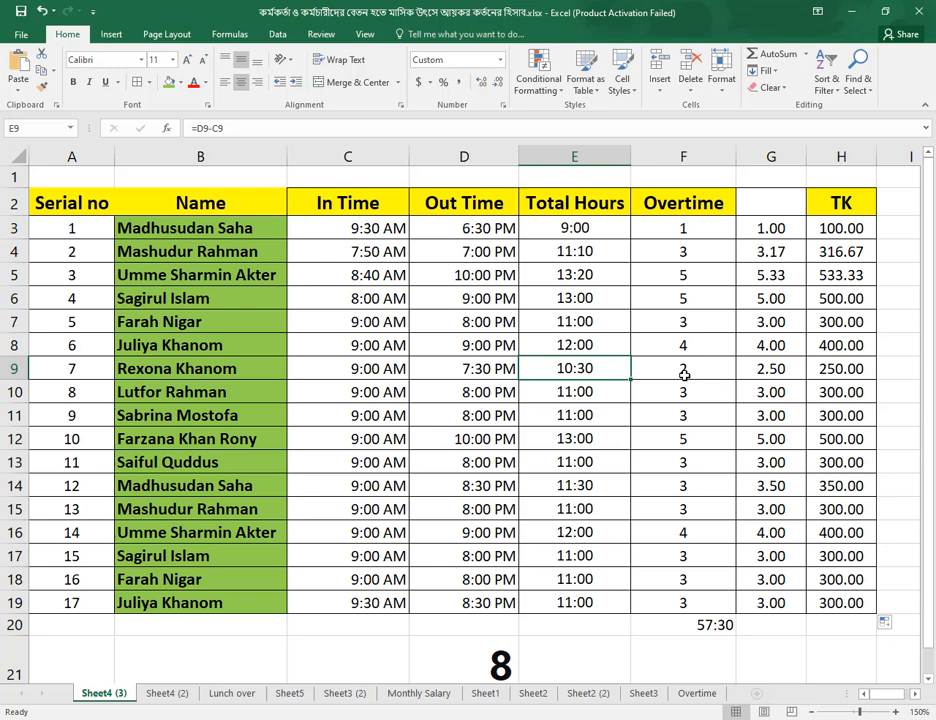
pyautogui.click(600, 370)
# - Examine the decimal overtime hours in column G, checking how the half hours in rows 9 and 14 are converted
pyautogui.click(786, 383)
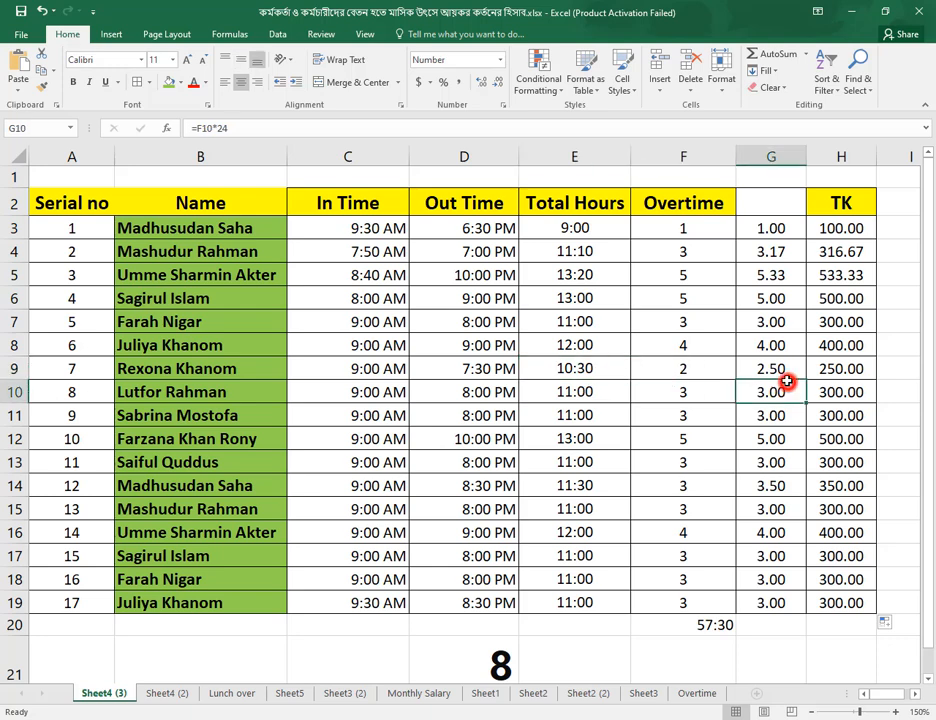
pyautogui.click(788, 372)
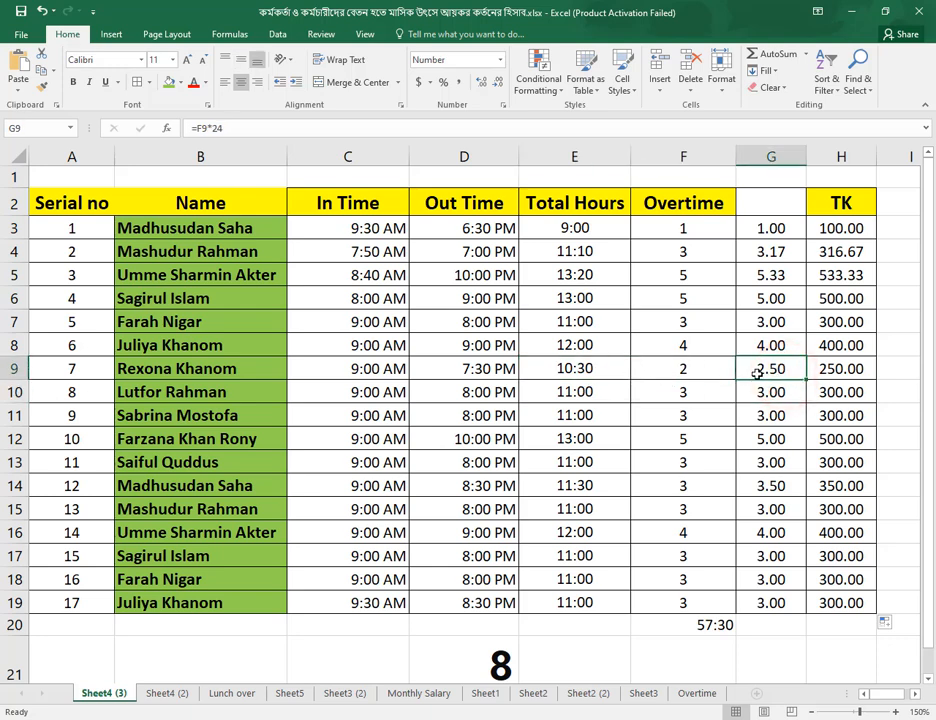
pyautogui.click(777, 368)
pyautogui.click(785, 369)
pyautogui.moveTo(770, 322); pyautogui.dragTo(790, 462)
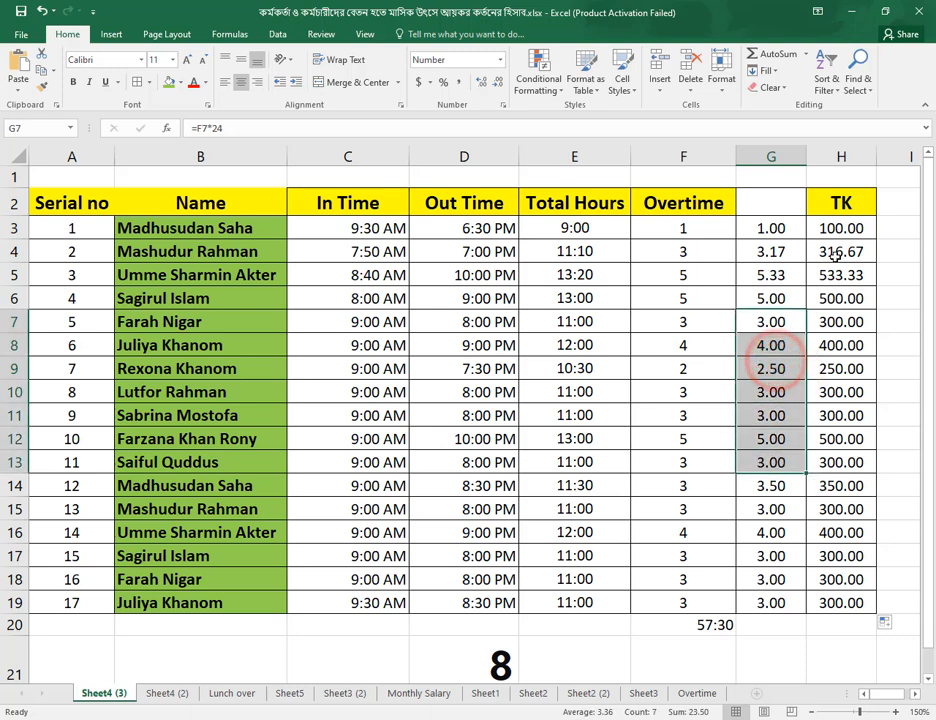
pyautogui.click(778, 370)
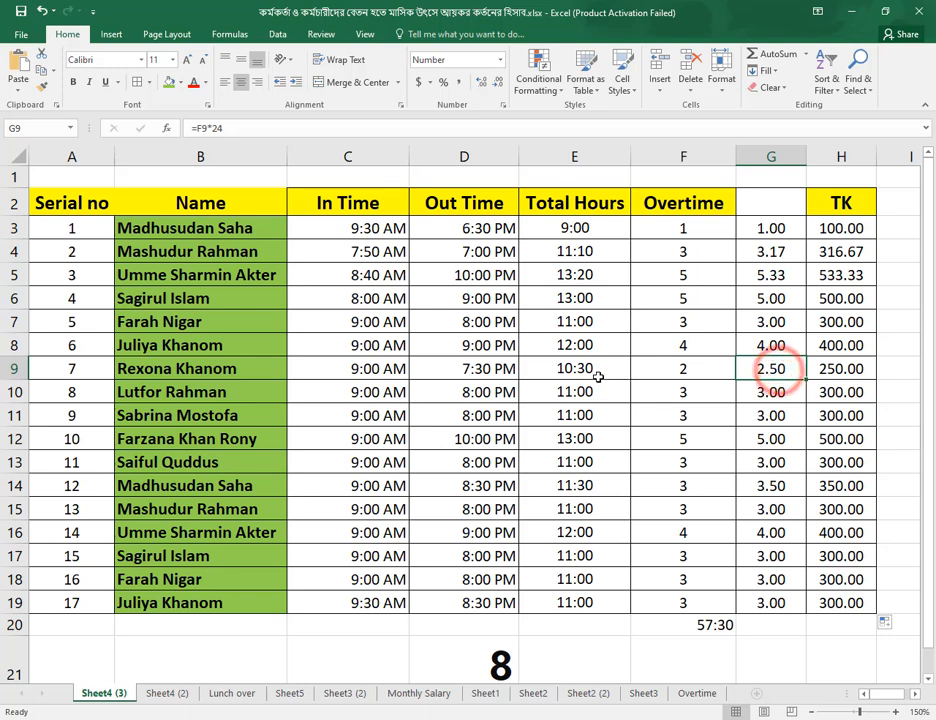
pyautogui.click(777, 370)
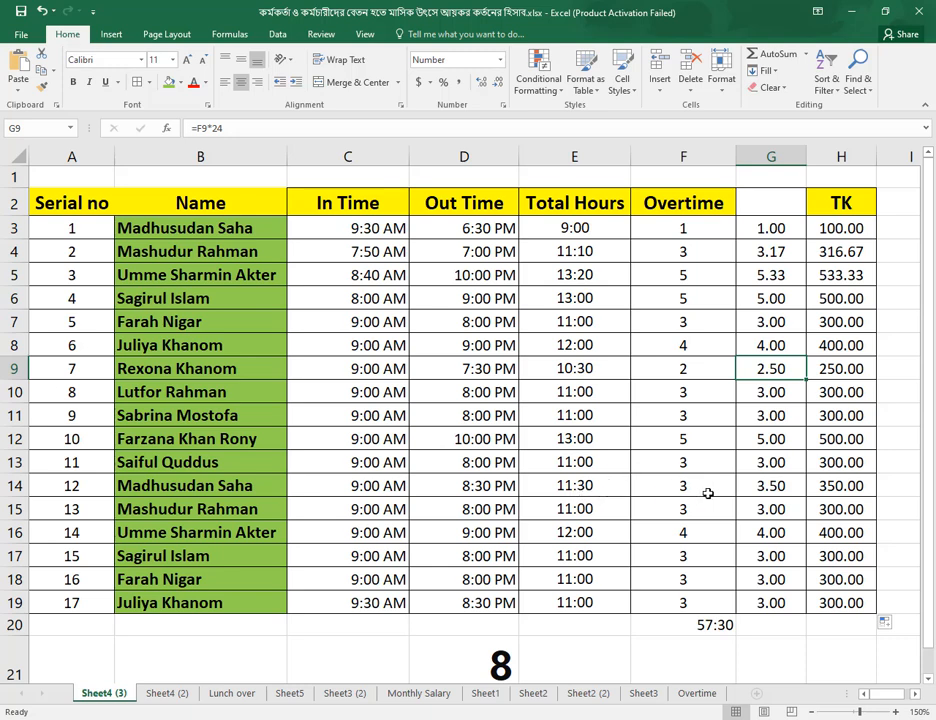
pyautogui.click(790, 489)
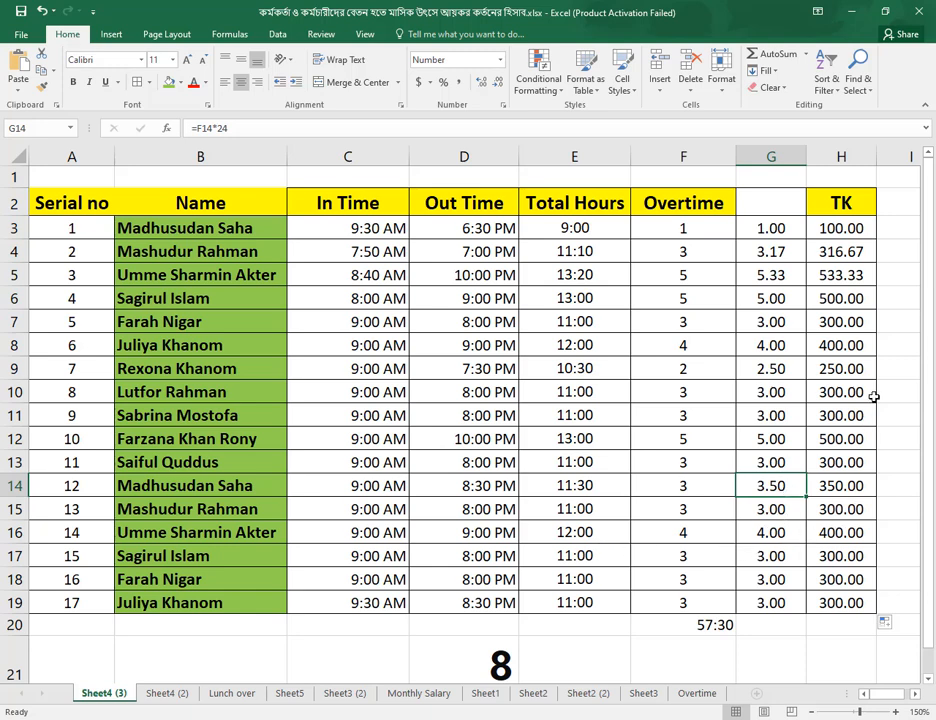
# - Review the calculated overtime payments in the TK column from H3 to H19
pyautogui.moveTo(855, 230); pyautogui.dragTo(857, 602)
pyautogui.moveTo(855, 234); pyautogui.dragTo(850, 563)
pyautogui.click(849, 578)
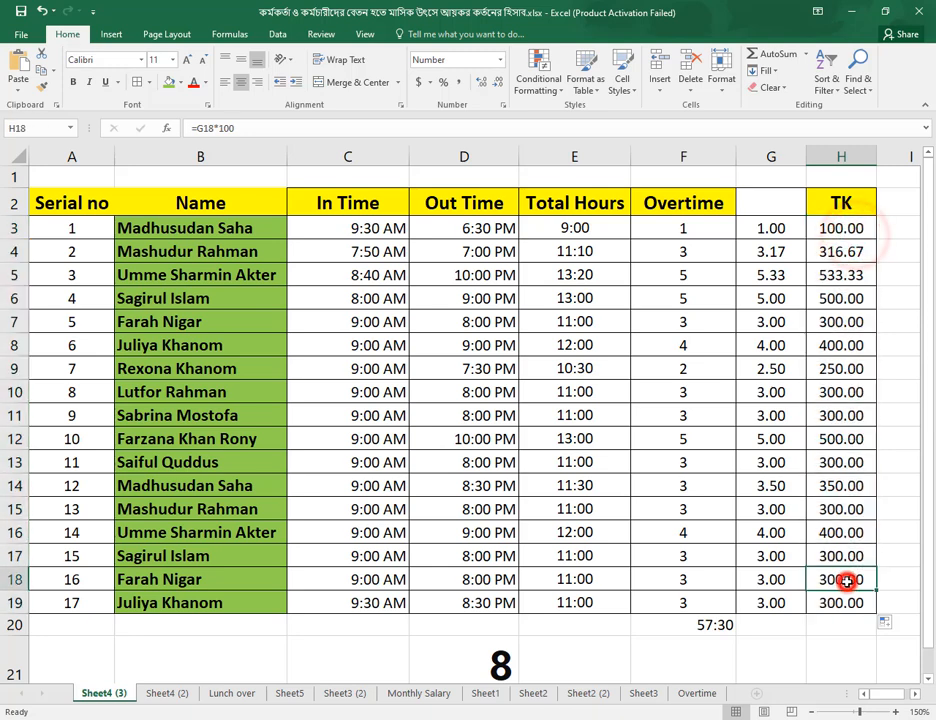